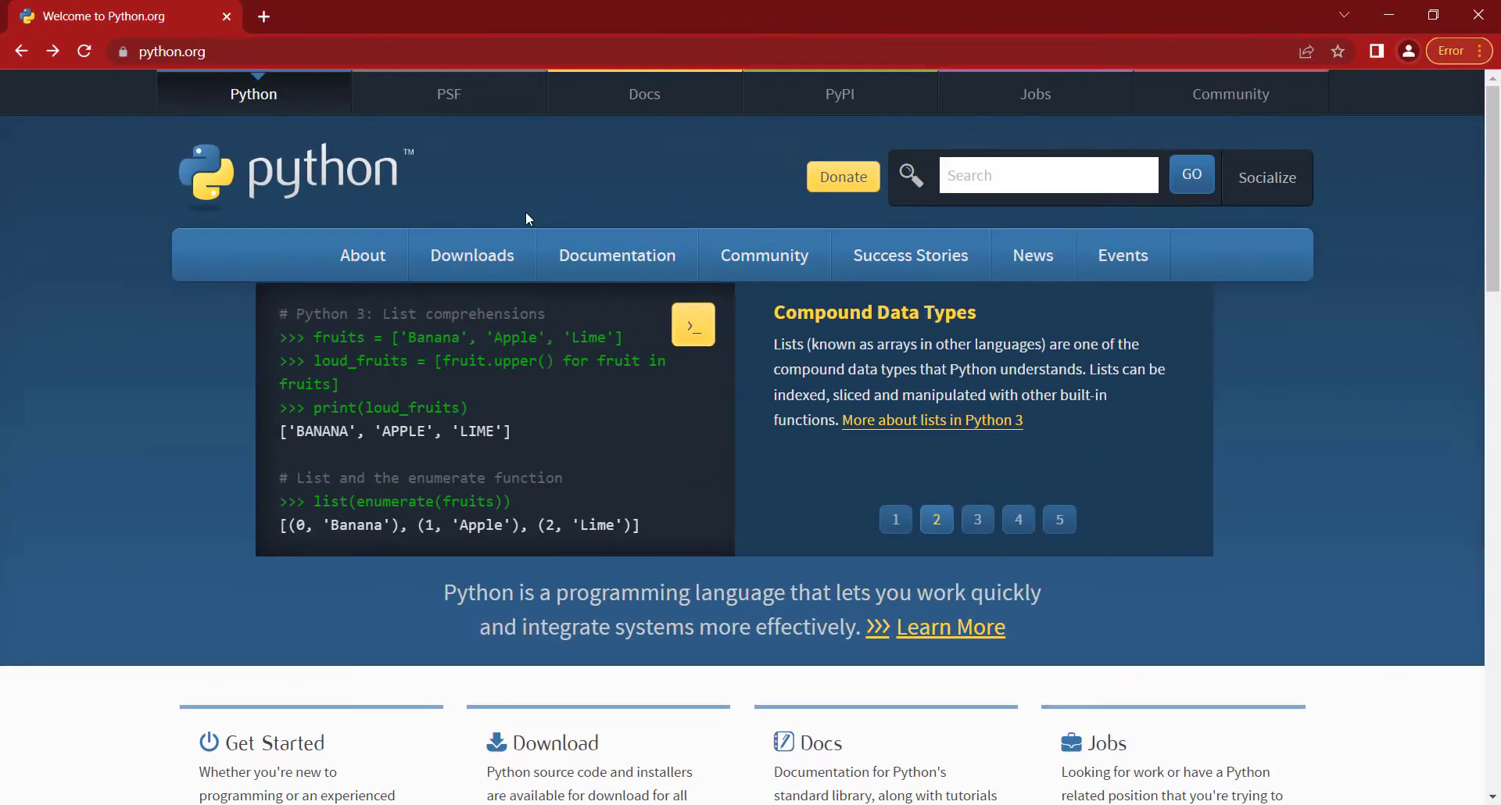
Go to python.org's Downloads page and bring the 'Looking for a specific release?' table into view
left_click(475, 261)
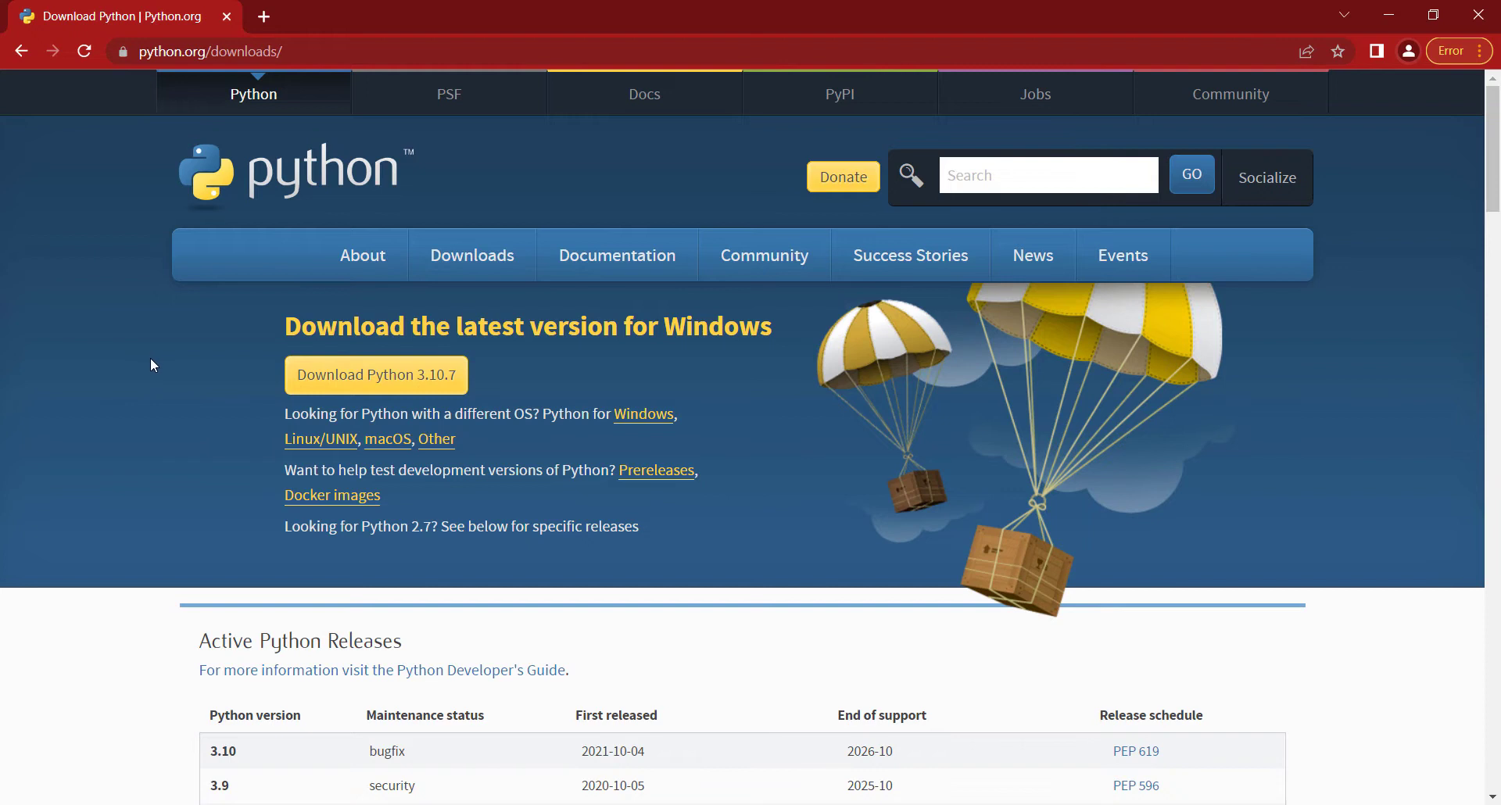
scroll(151, 359, "down", 8)
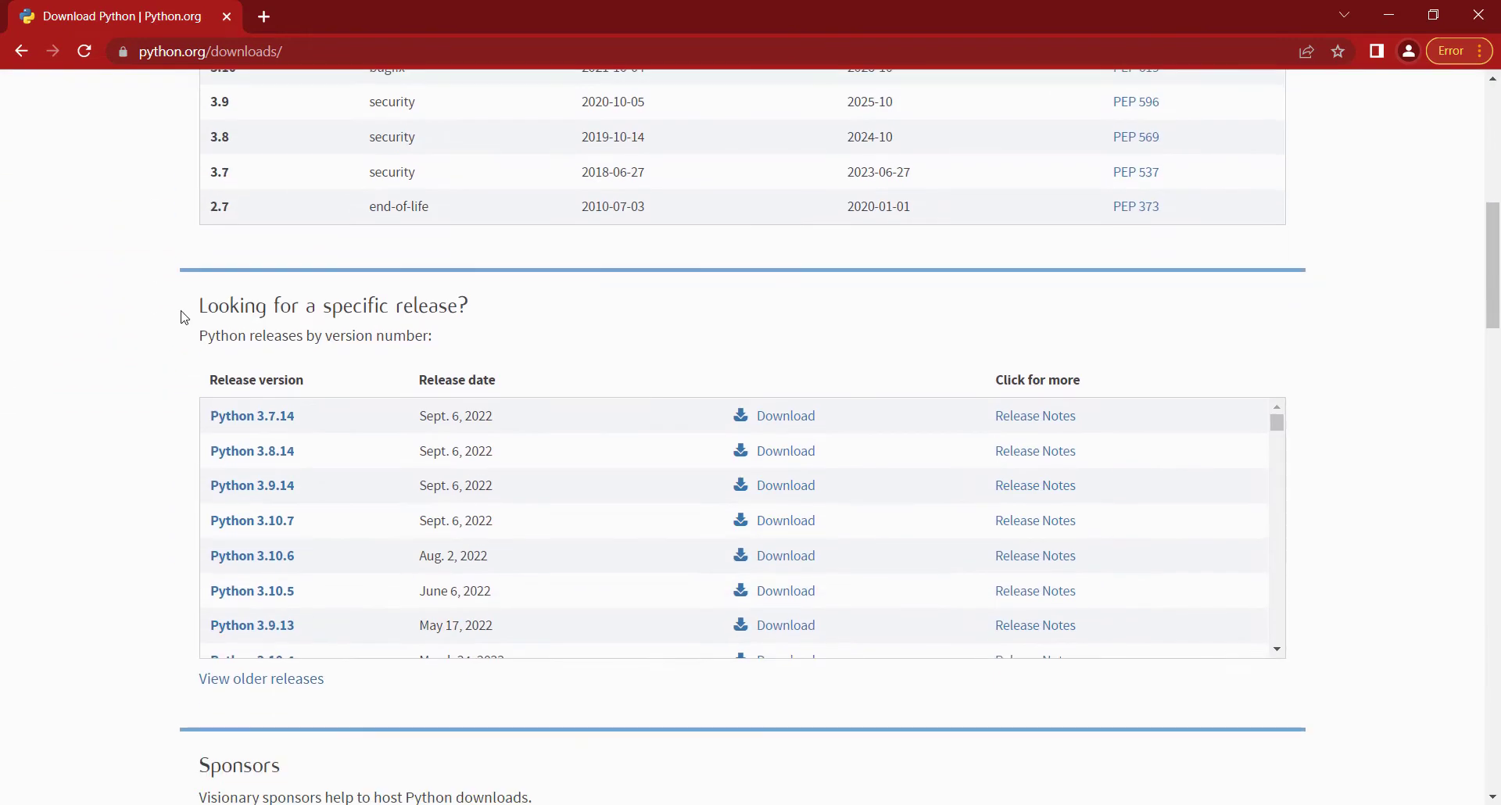
left_click_drag(184, 317, 492, 315)
left_click(540, 315)
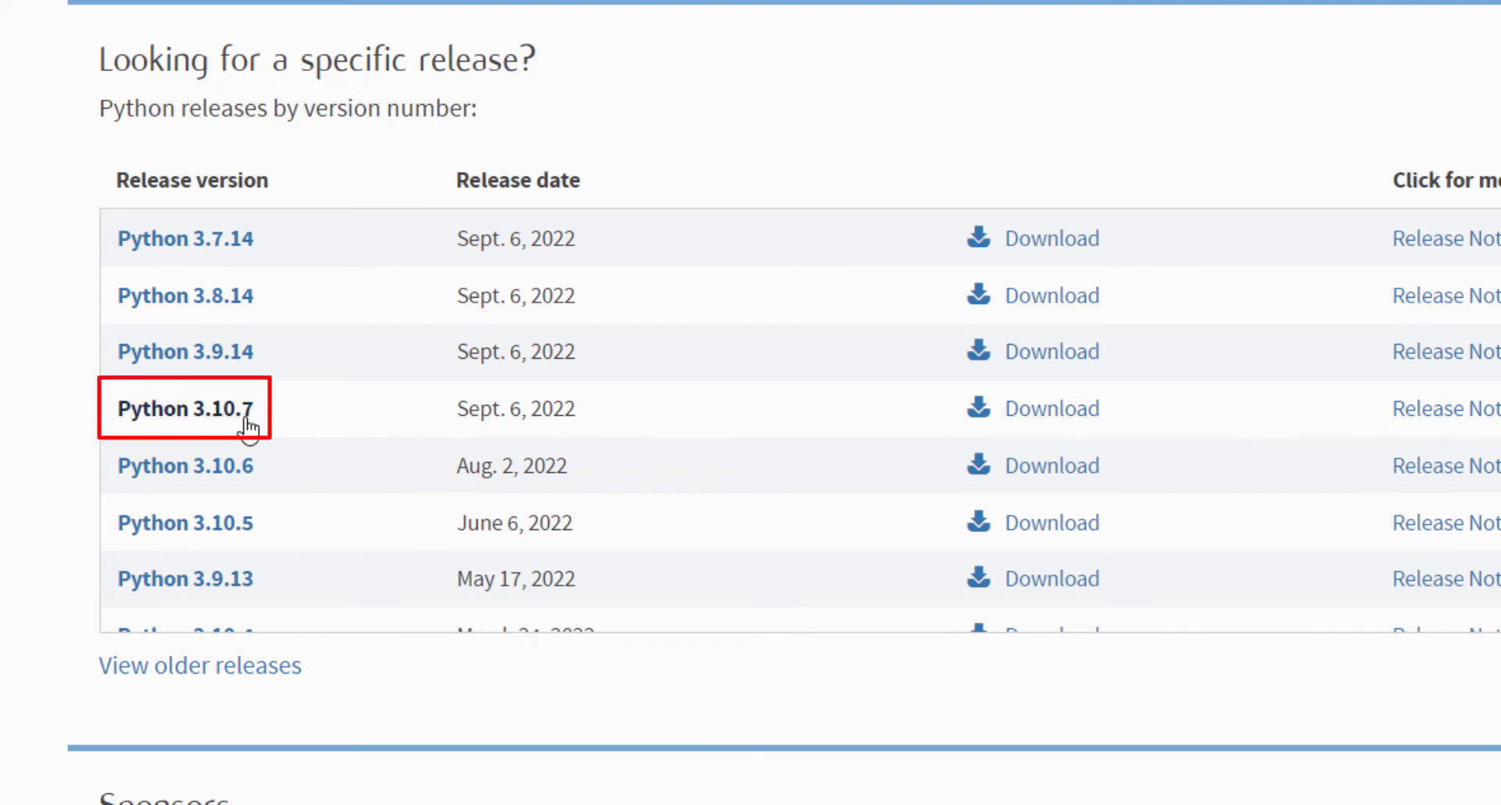
Download the Windows installer (64-bit) from the Python 3.10.7 release page
left_click(168, 411)
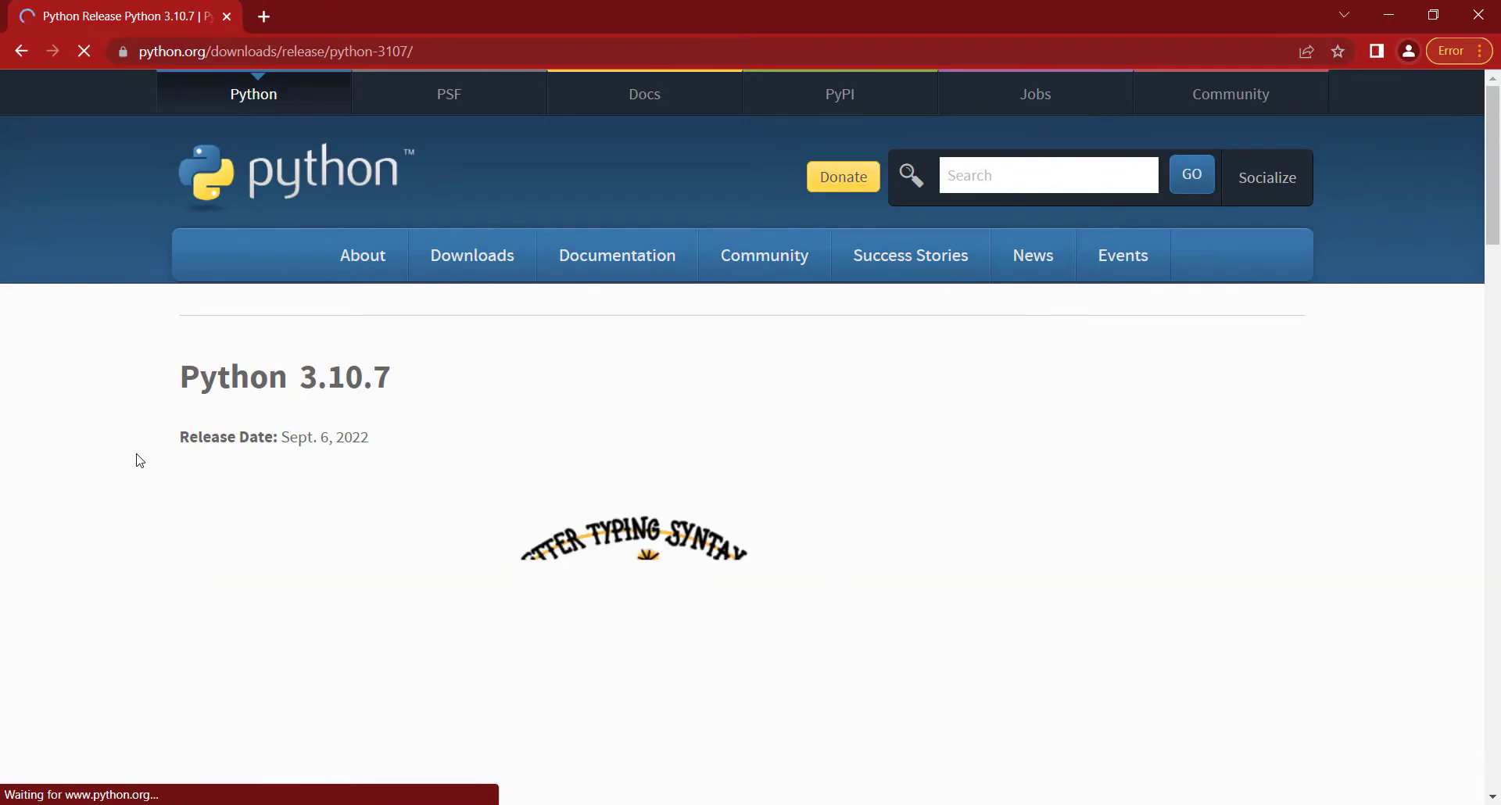
scroll(128, 402, "down", 2)
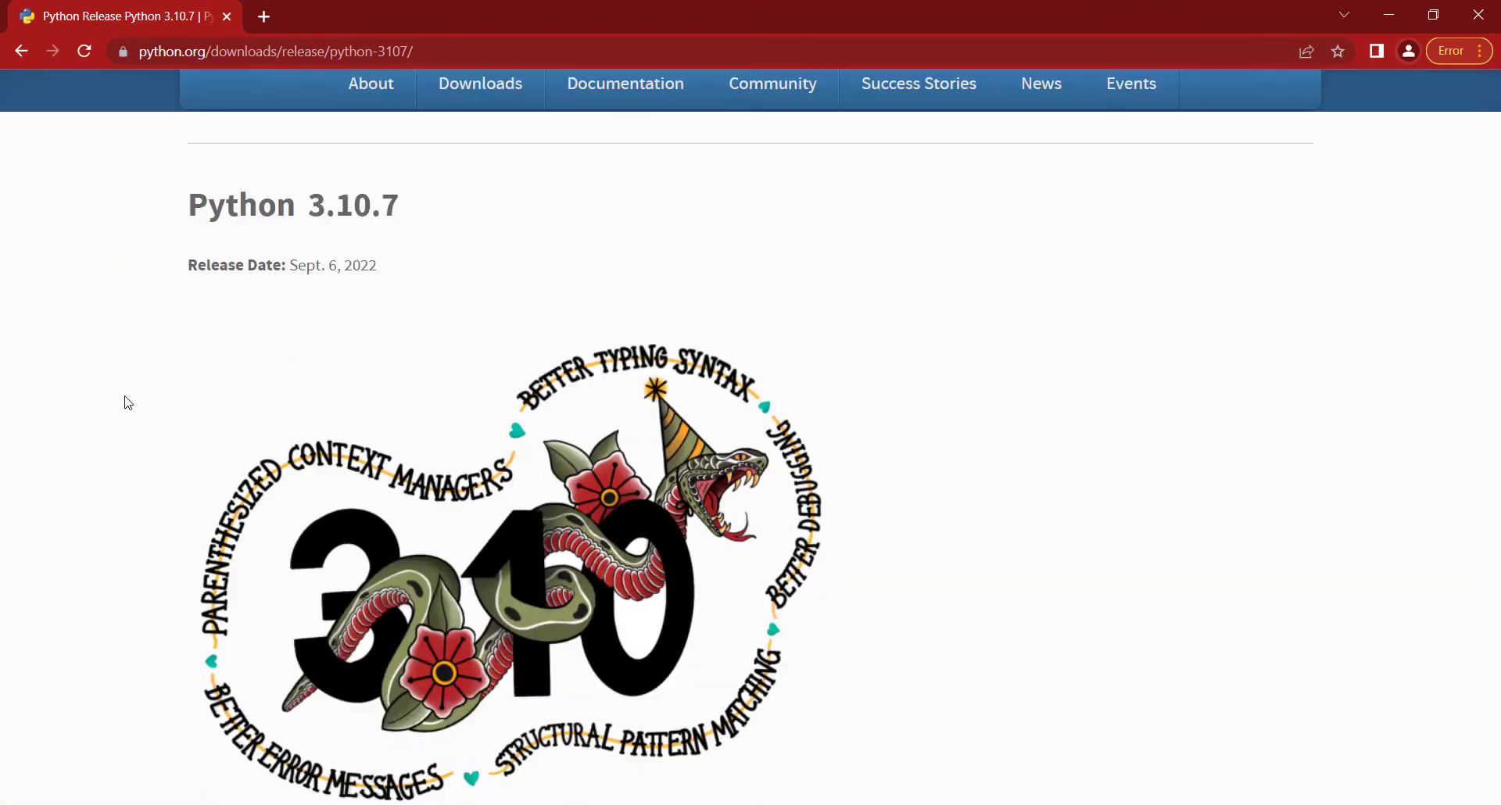
scroll(128, 403, "down", 20)
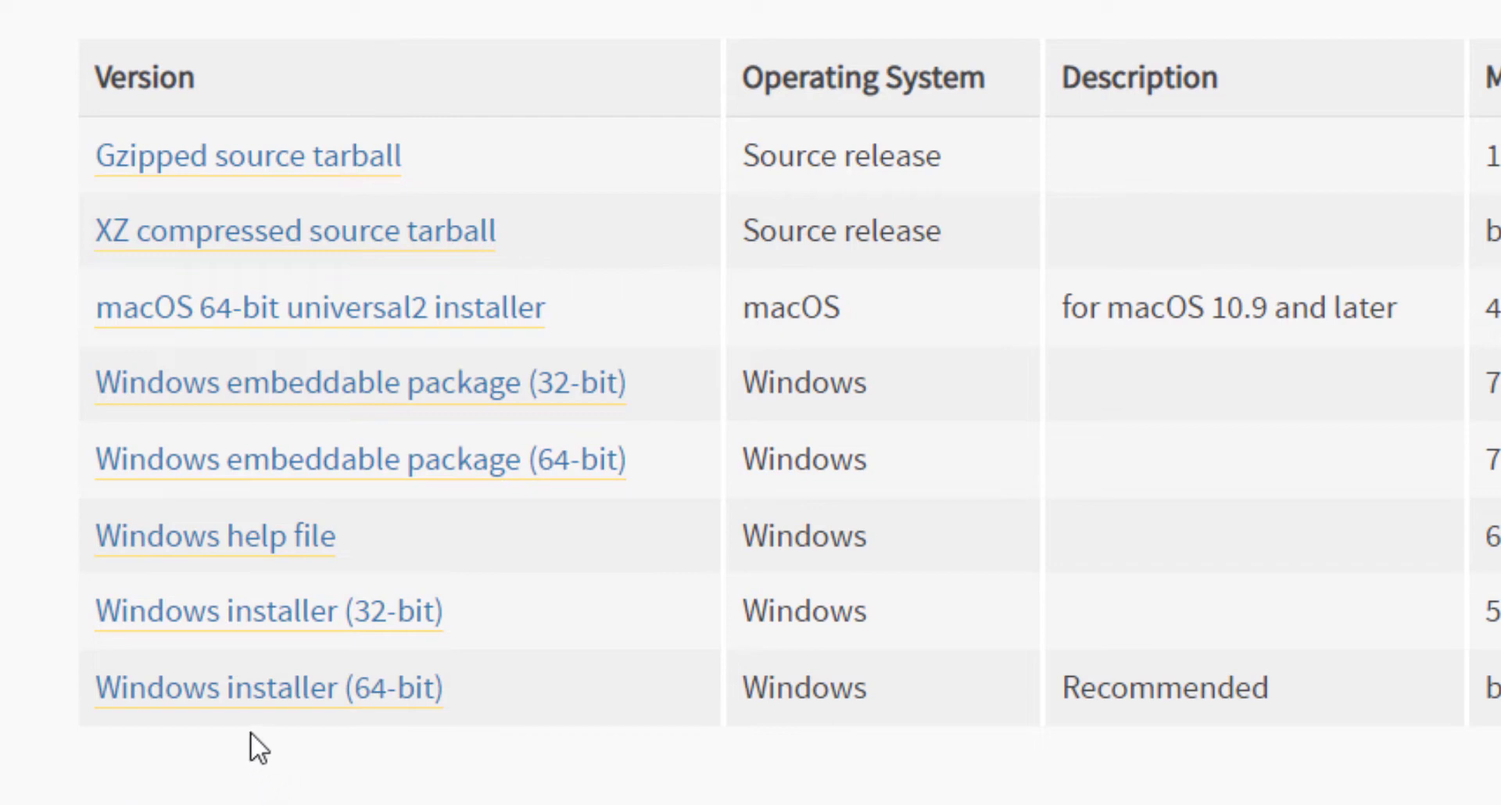
left_click(363, 699)
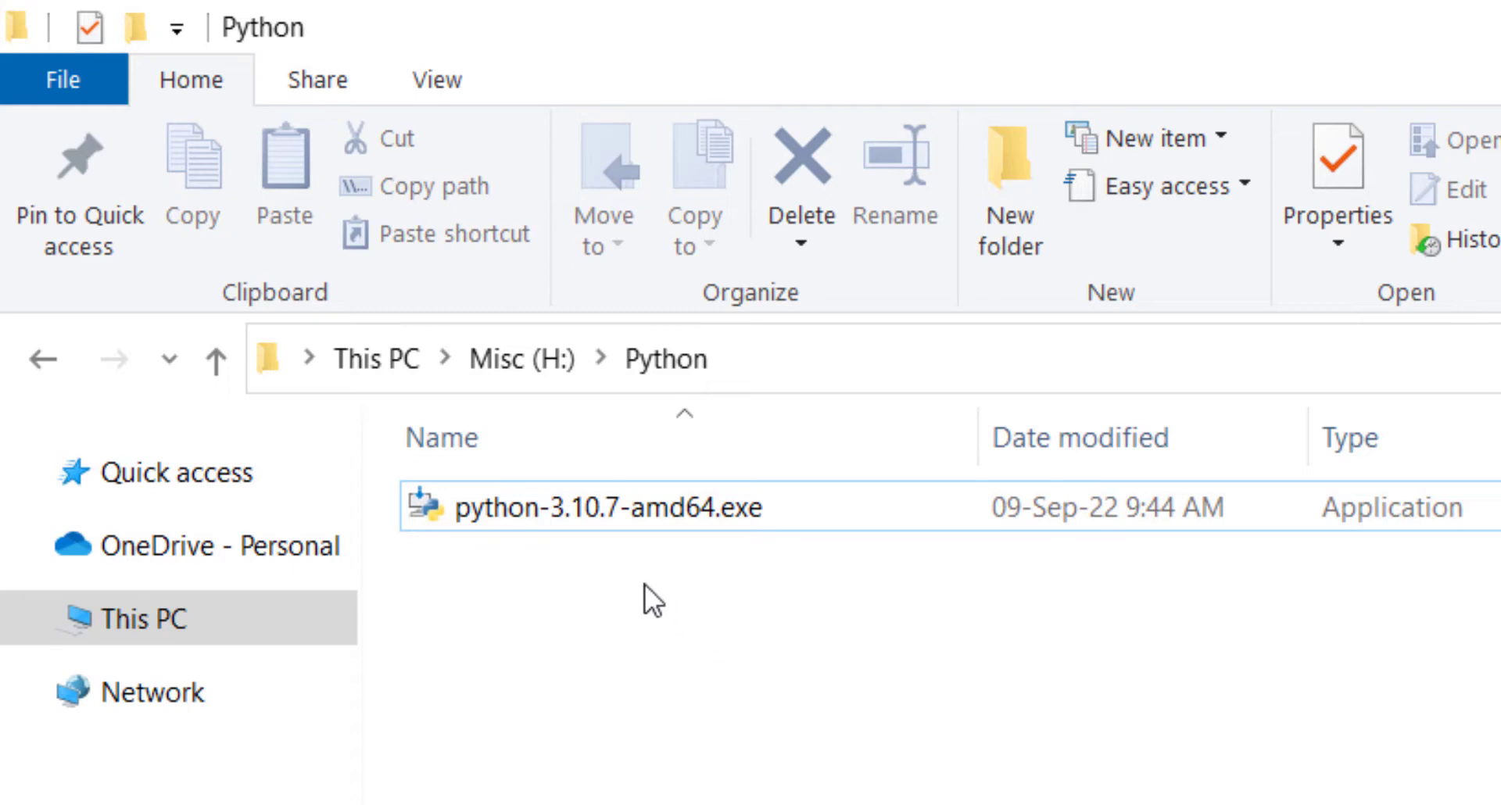
Run python-3.10.7-amd64.exe as administrator from the Python folder
double_click(594, 513)
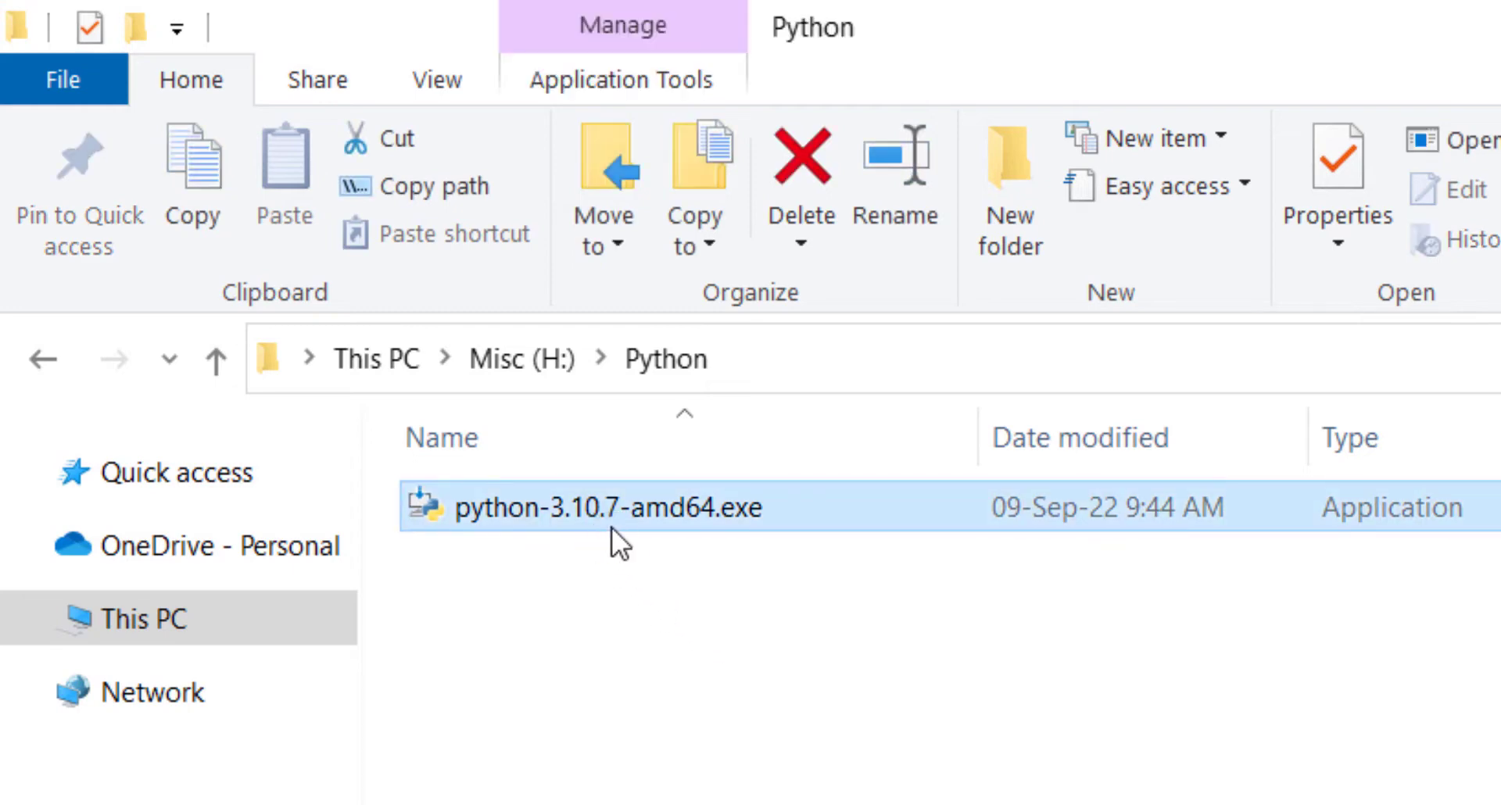
right_click(613, 524)
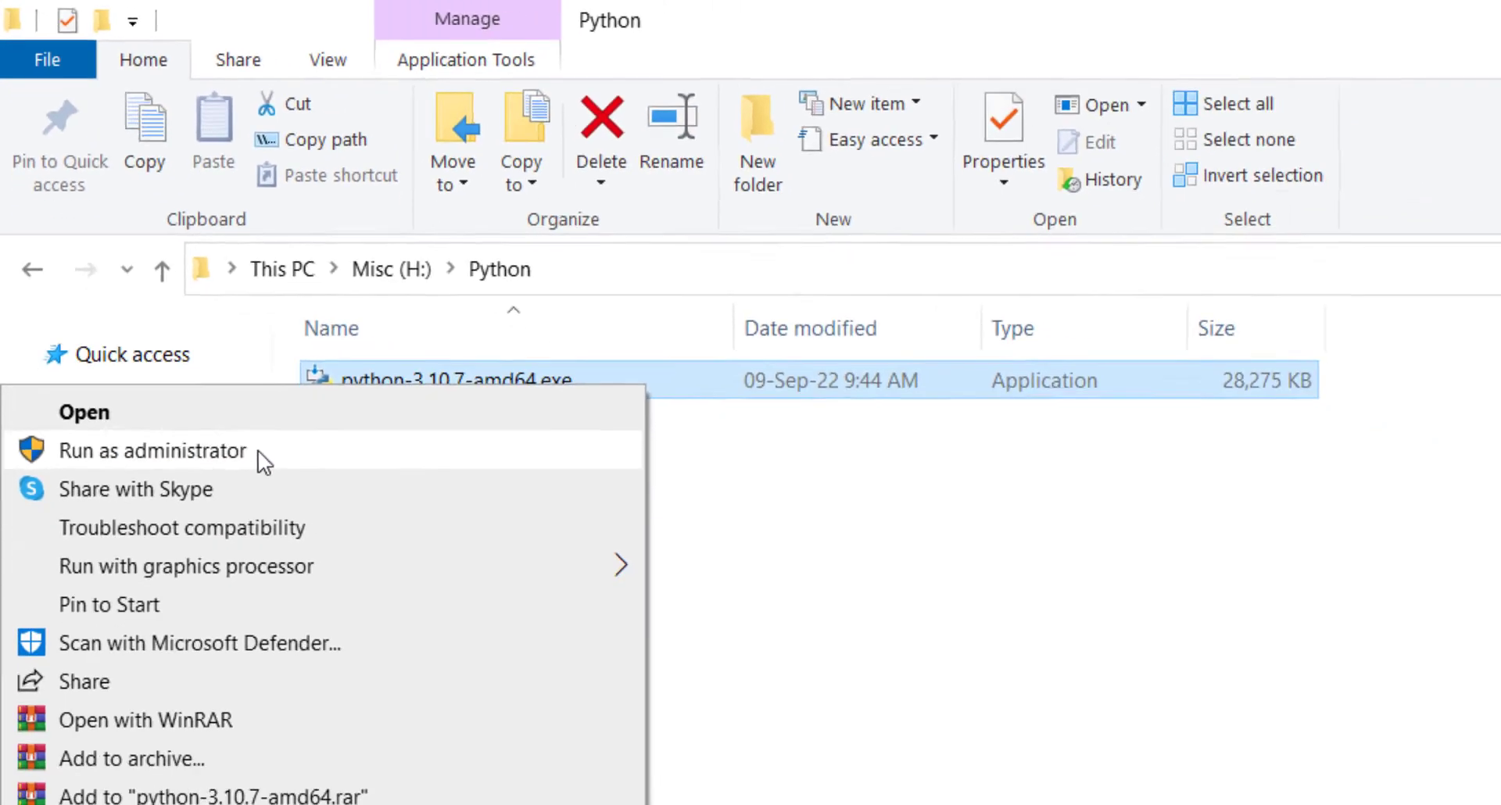
left_click(344, 600)
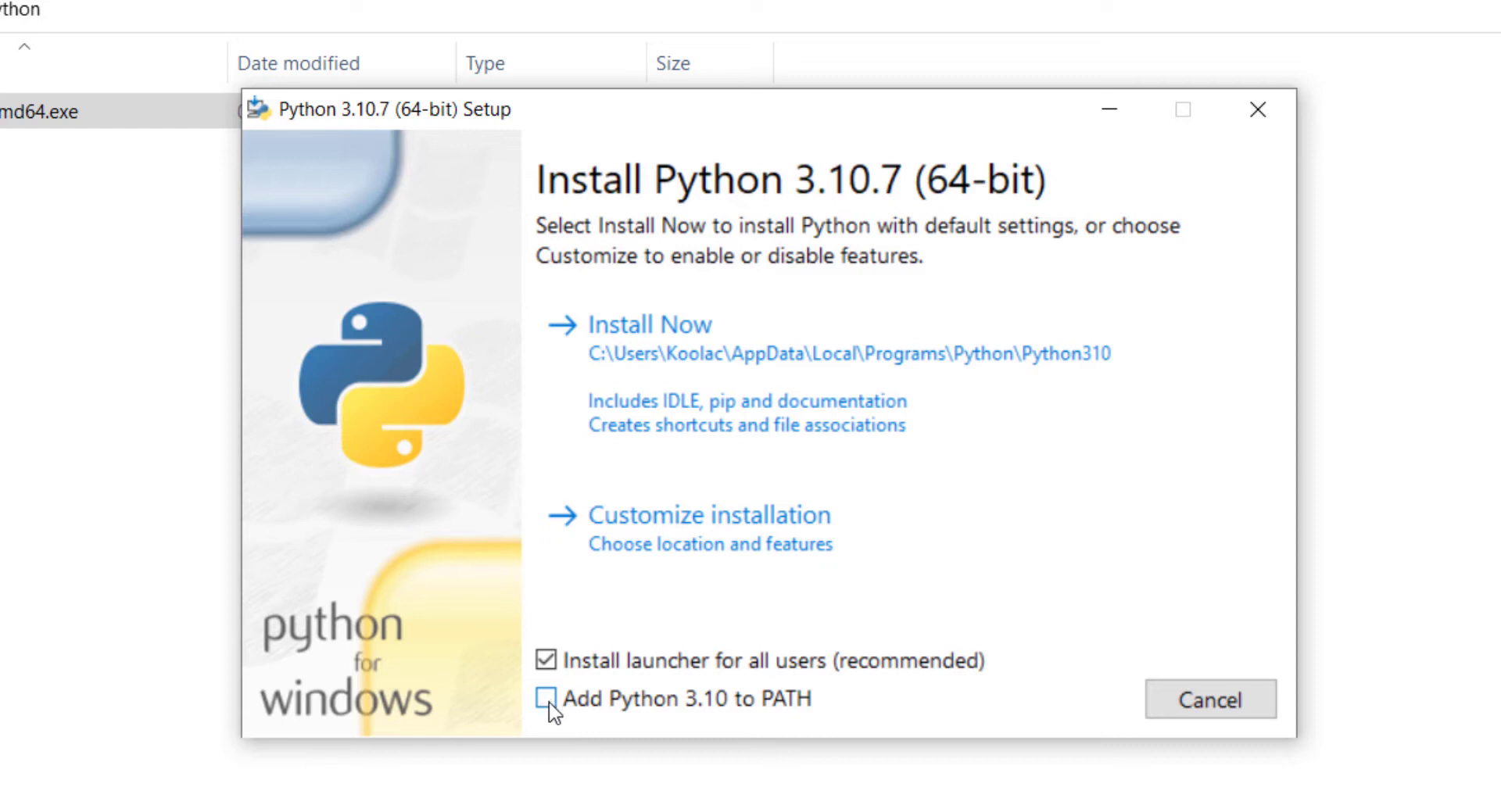
Enable 'Add Python 3.10 to PATH', choose Customize installation, and continue past Optional Features
left_click(547, 701)
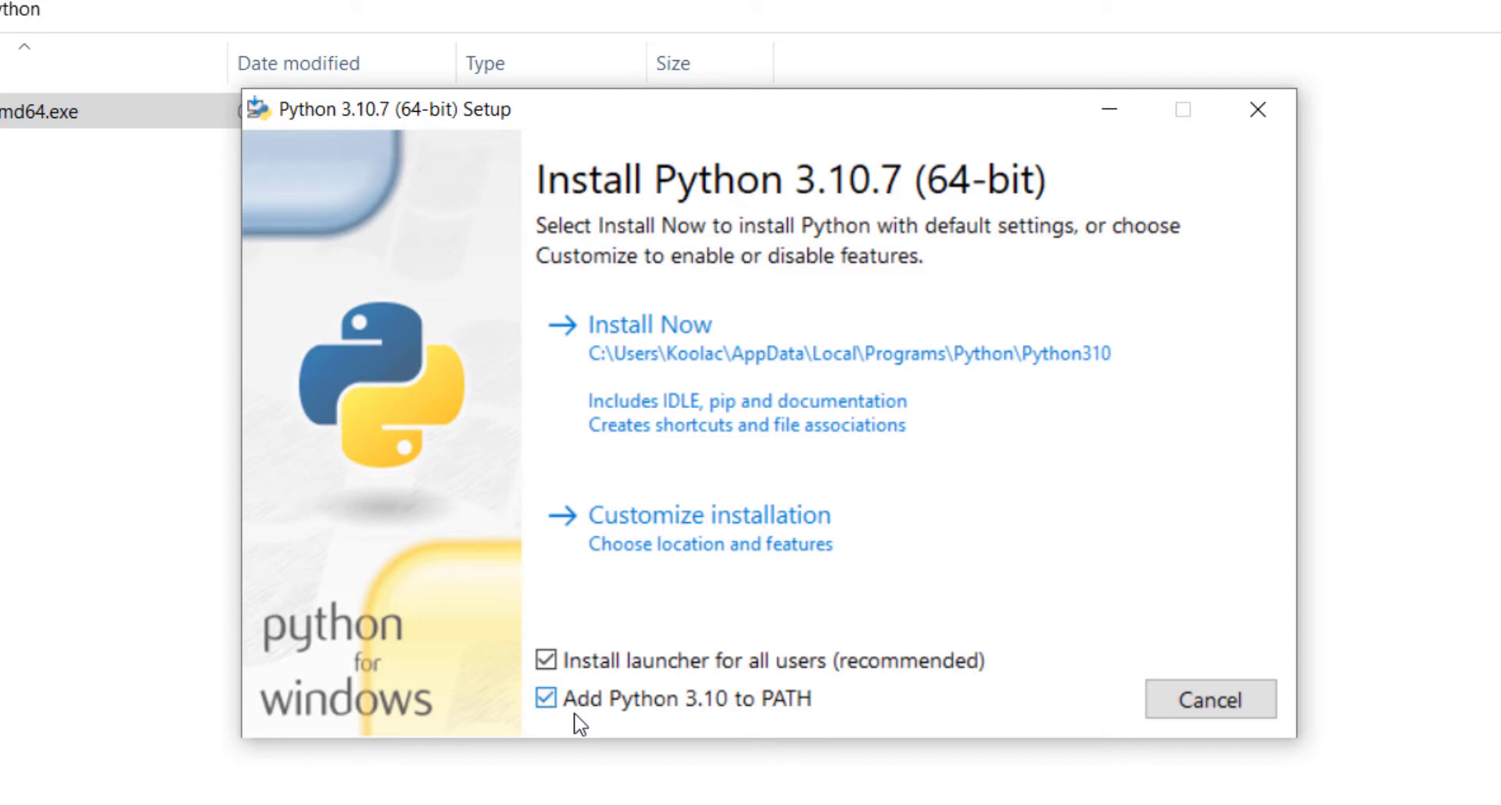
left_click(677, 537)
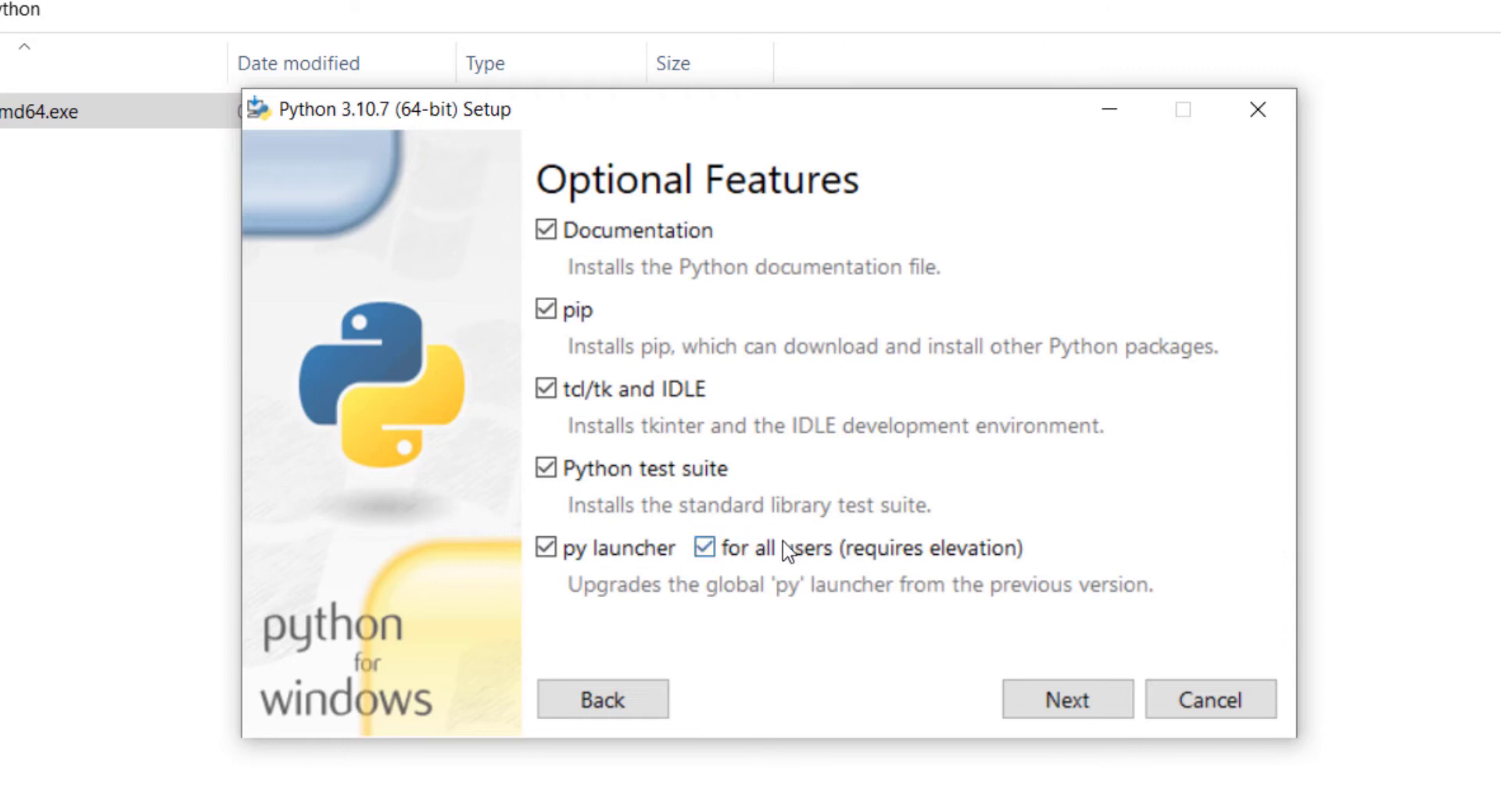
left_click(1052, 698)
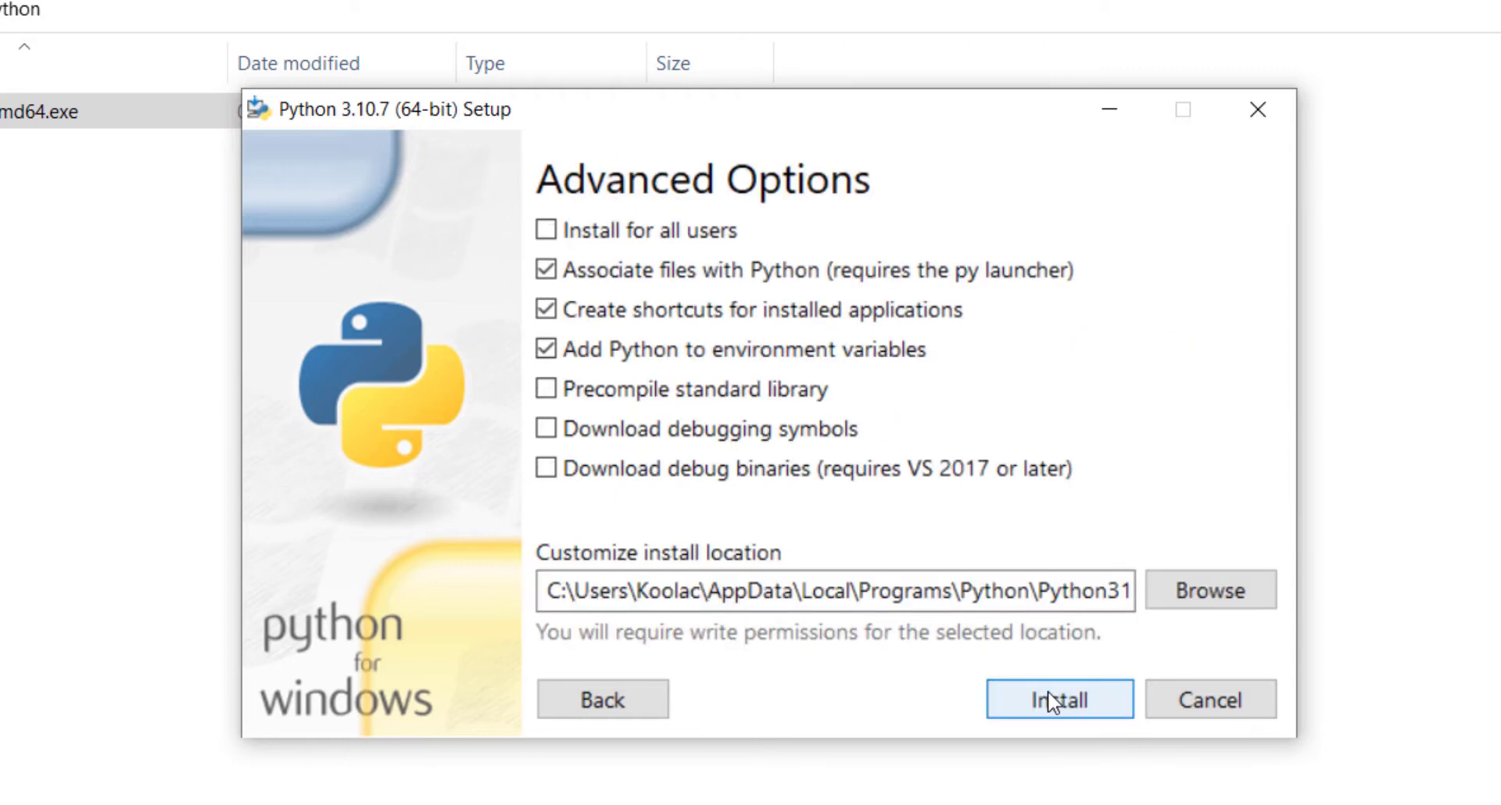
Replace the default install location with the pasted Python\Python3107 path
left_click(637, 590)
key("ctrl+a")
key("BackSpace")
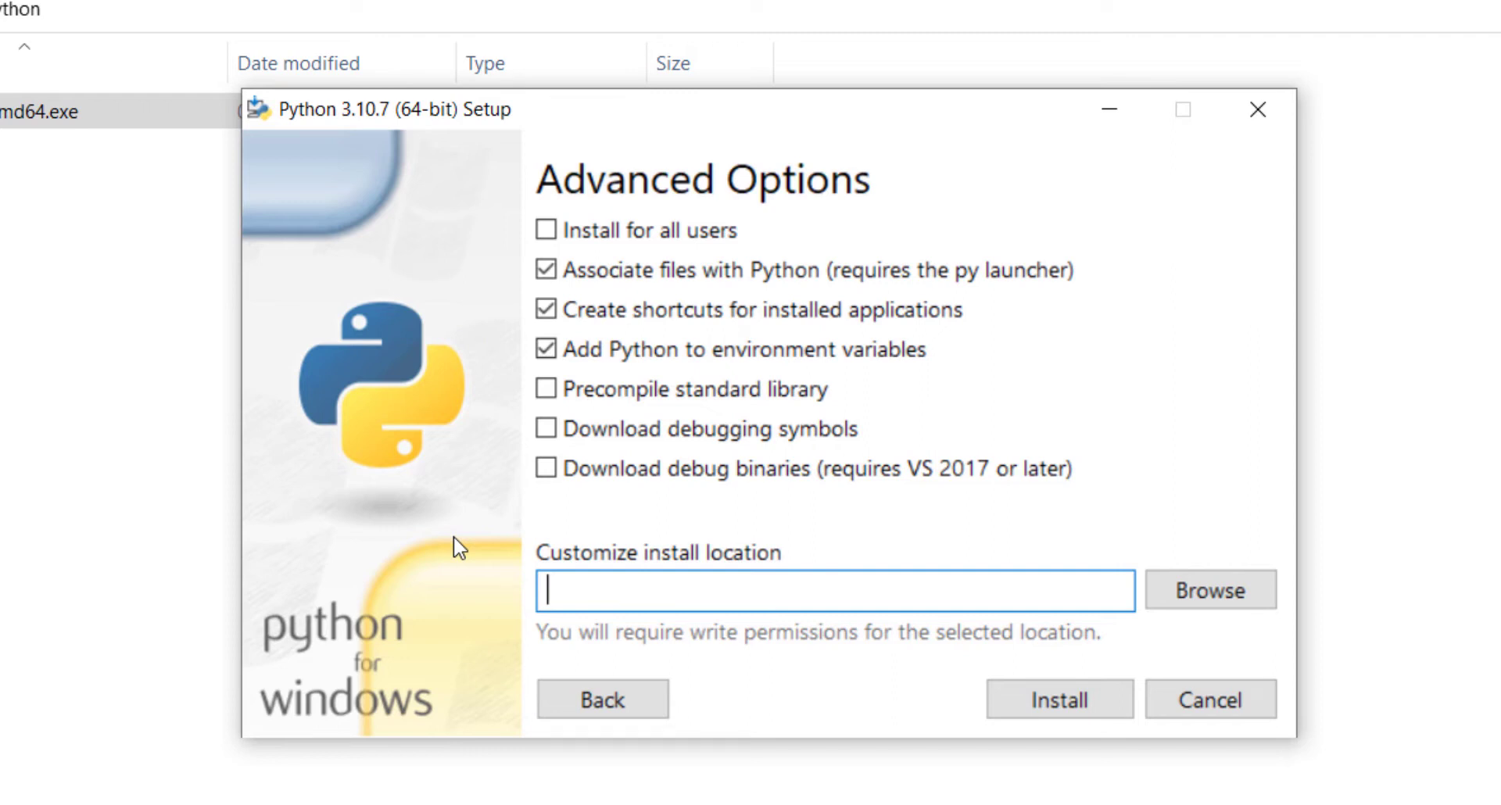
type("C:\\Users\\Koolac\\Python\\Python3107")
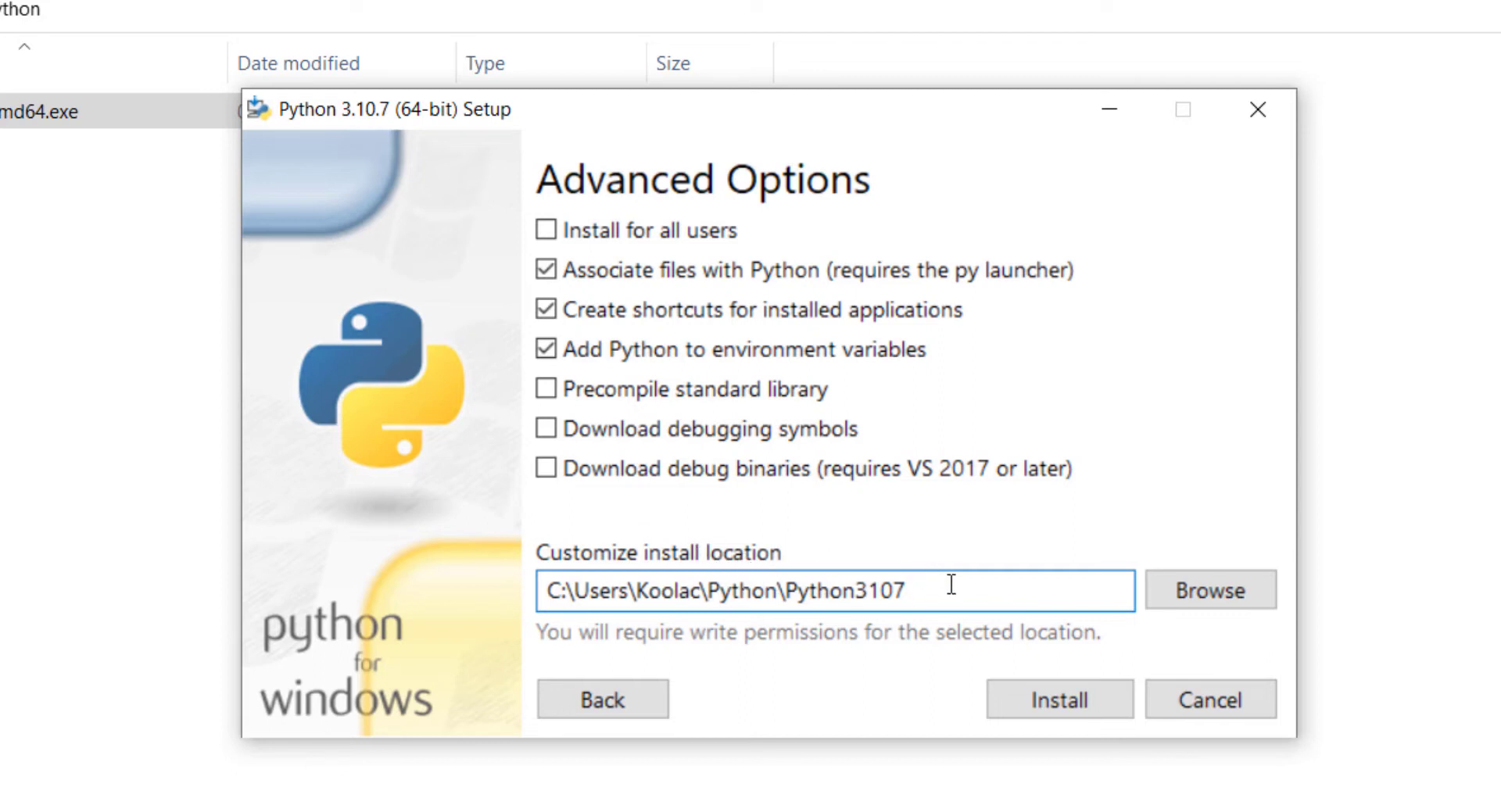
Copy the new install path to the clipboard and start the installation
left_click_drag(927, 588, 545, 589)
left_click(1068, 590)
left_click_drag(955, 591, 455, 589)
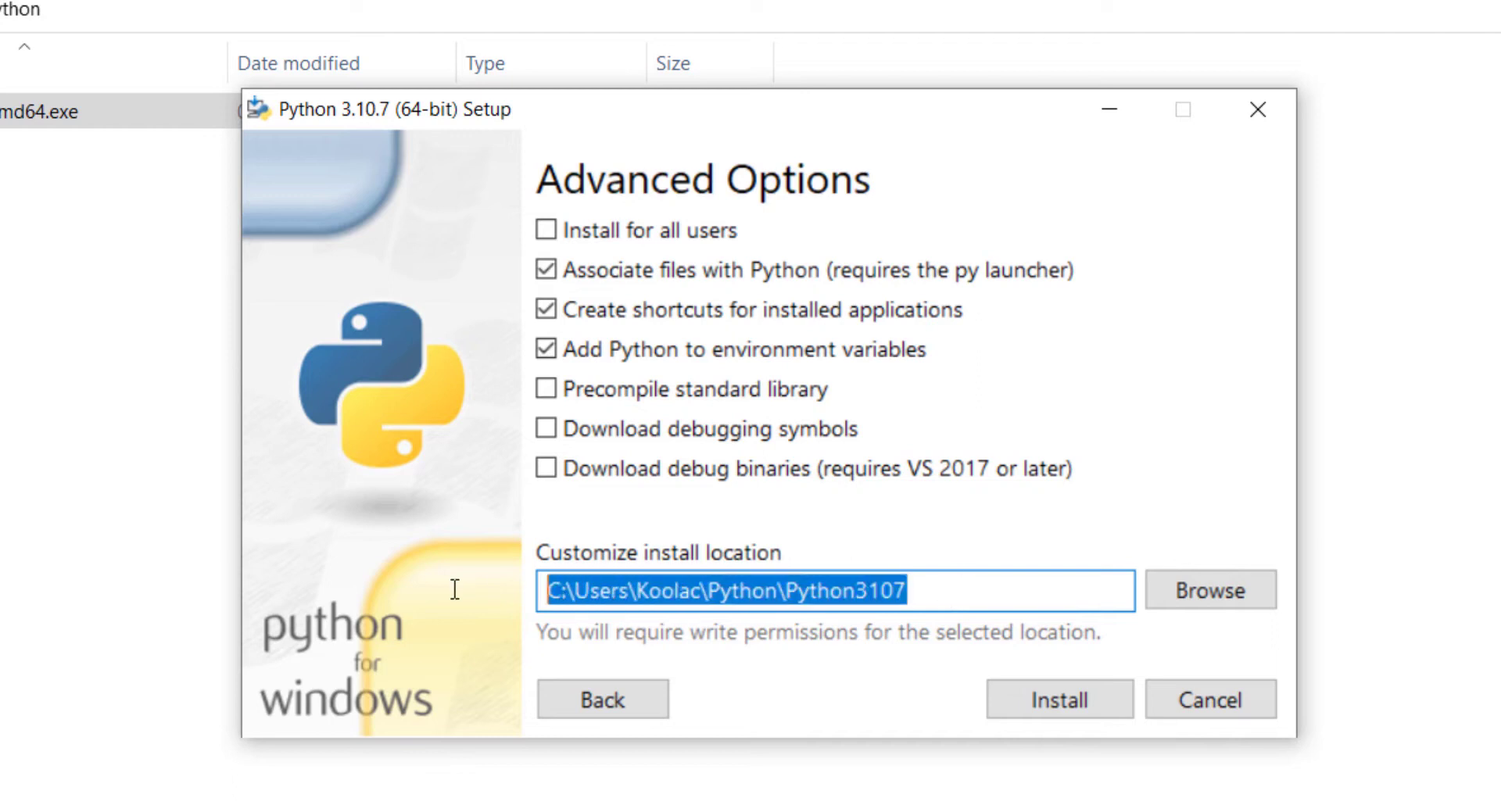
right_click(648, 592)
left_click(546, 681)
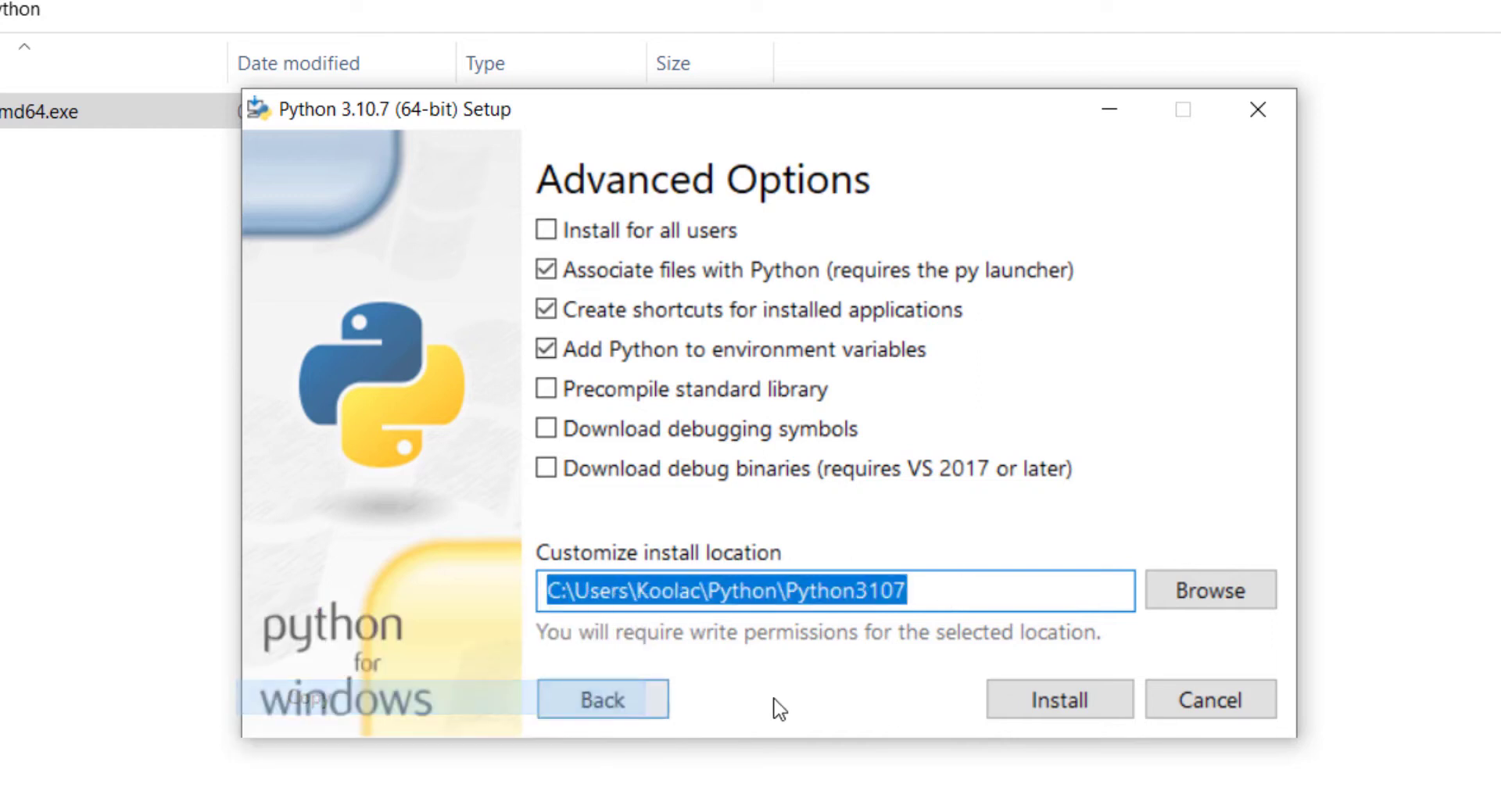
left_click(949, 599)
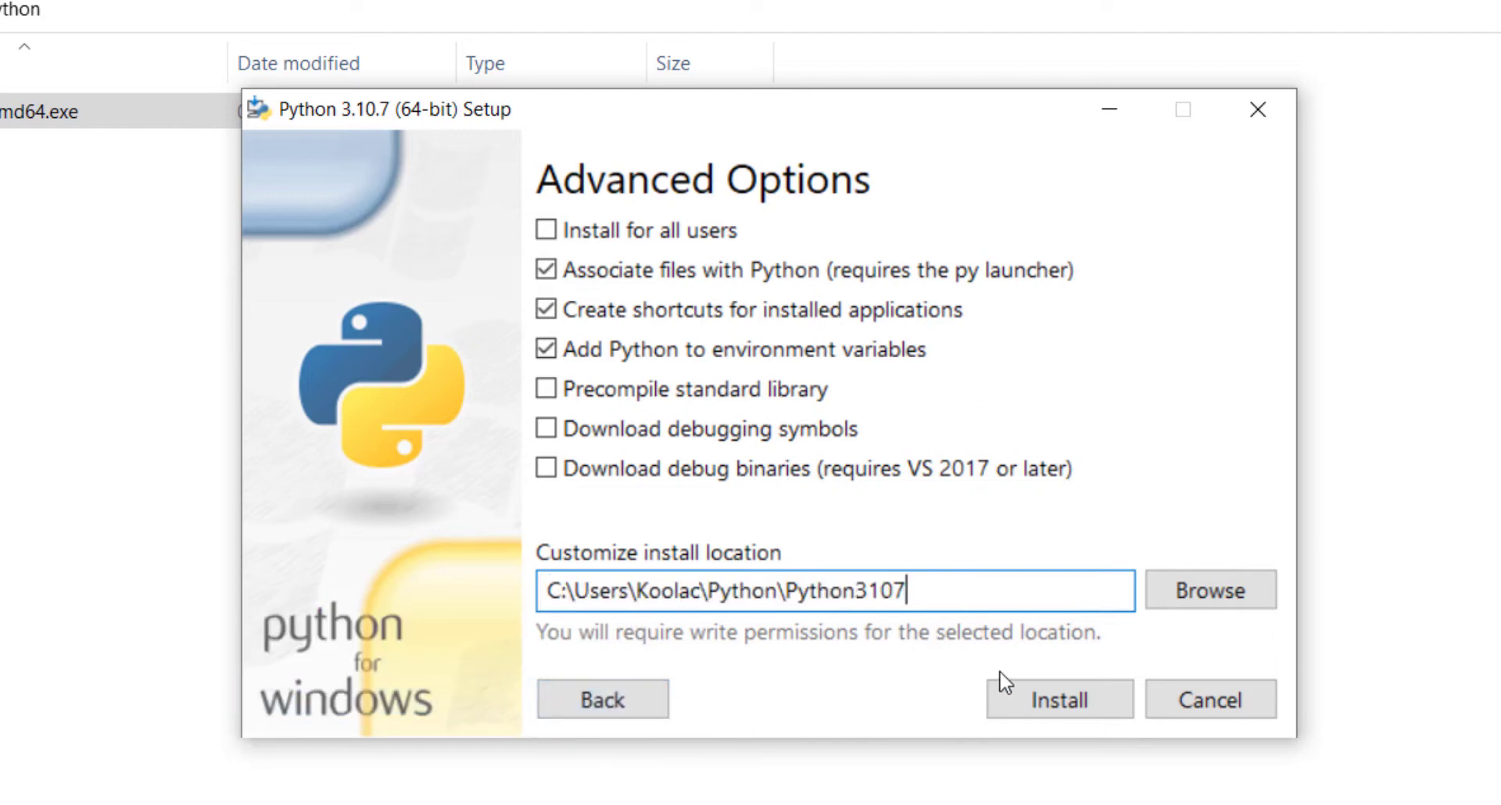
left_click(1073, 708)
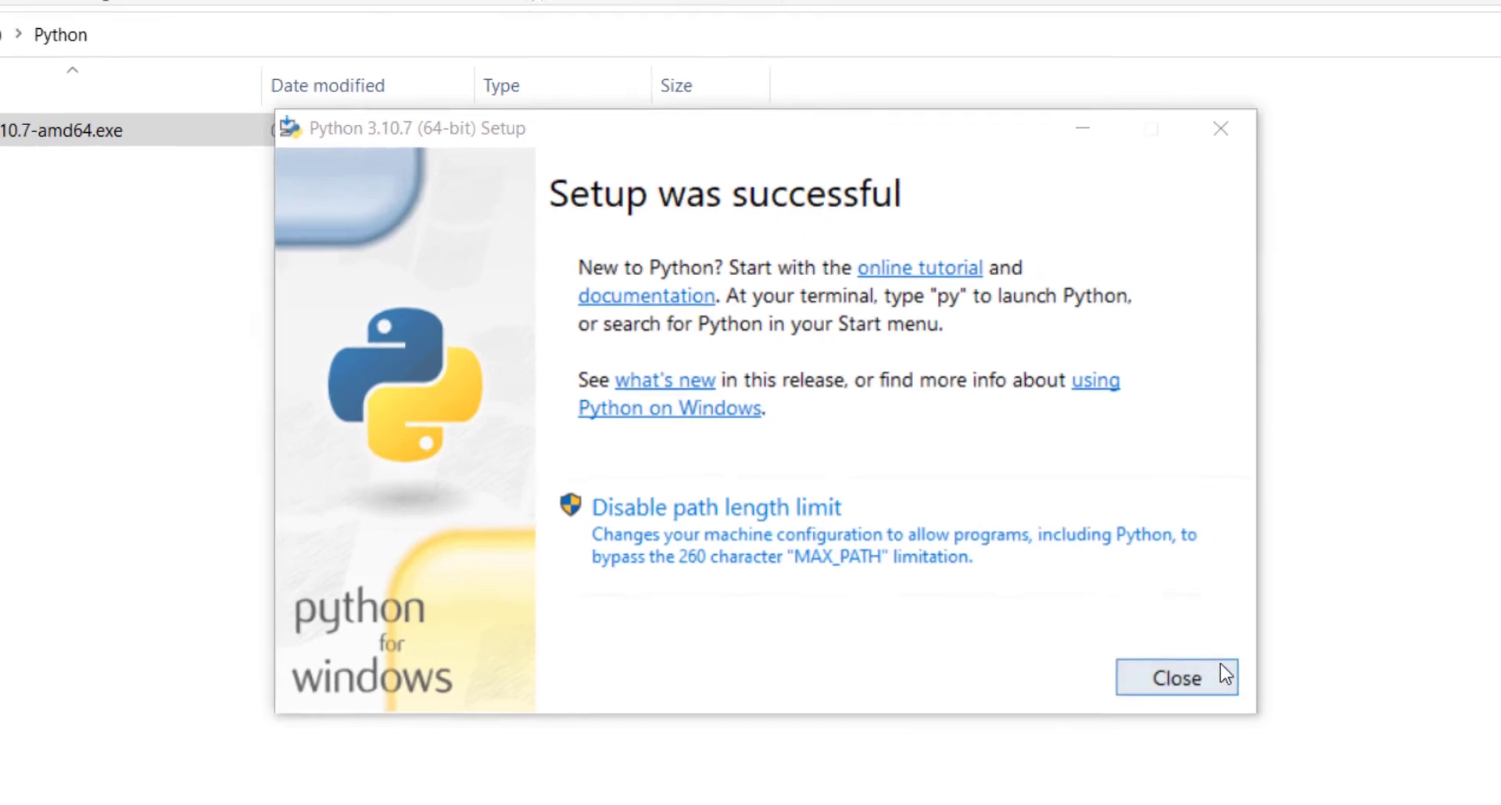
Close Python 3.10.7 Setup once it reports 'Setup was successful'
left_click(1221, 674)
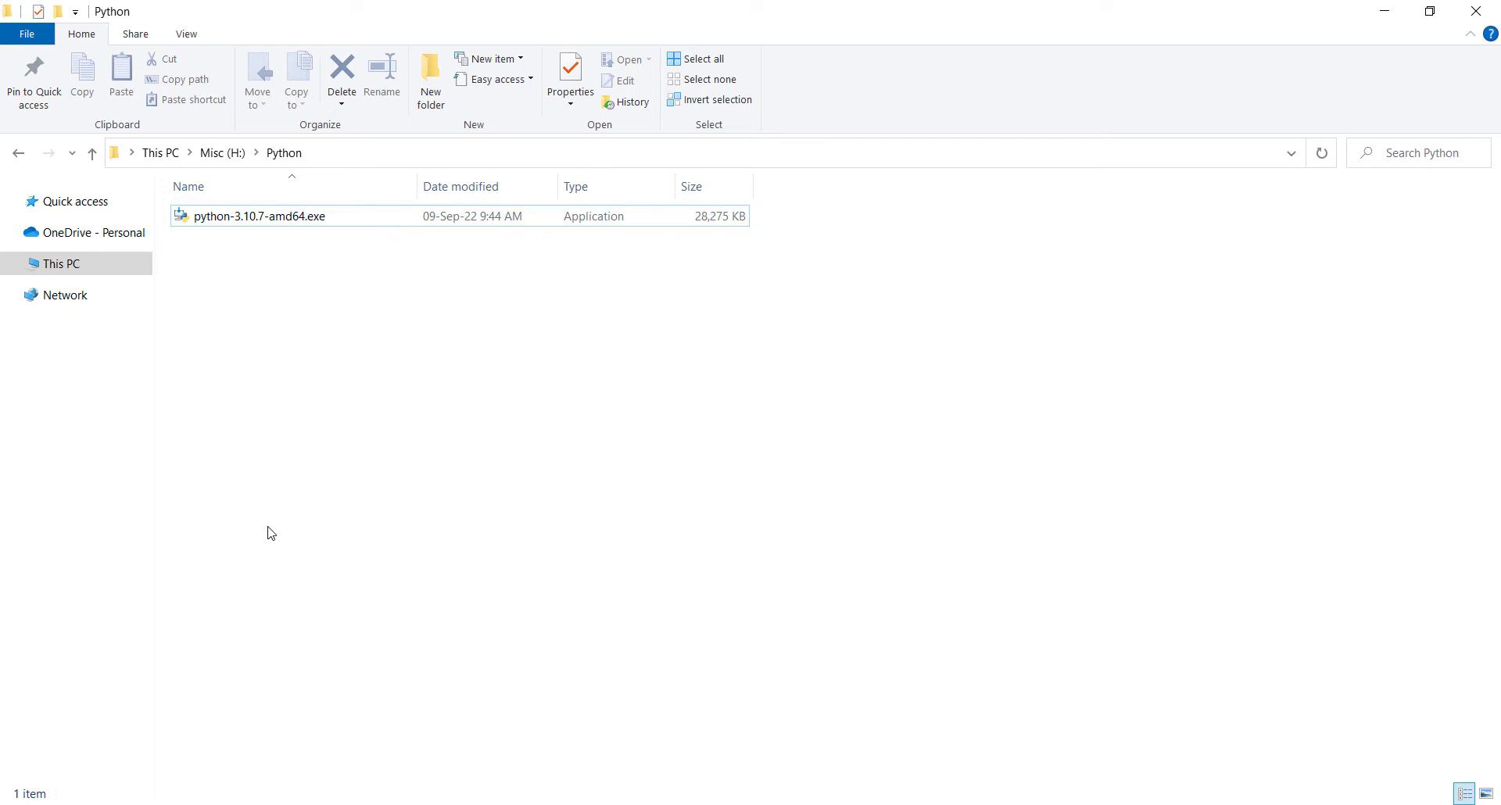
Search Windows for idle and launch IDLE (Python 3.10 64-bit)
key("super")
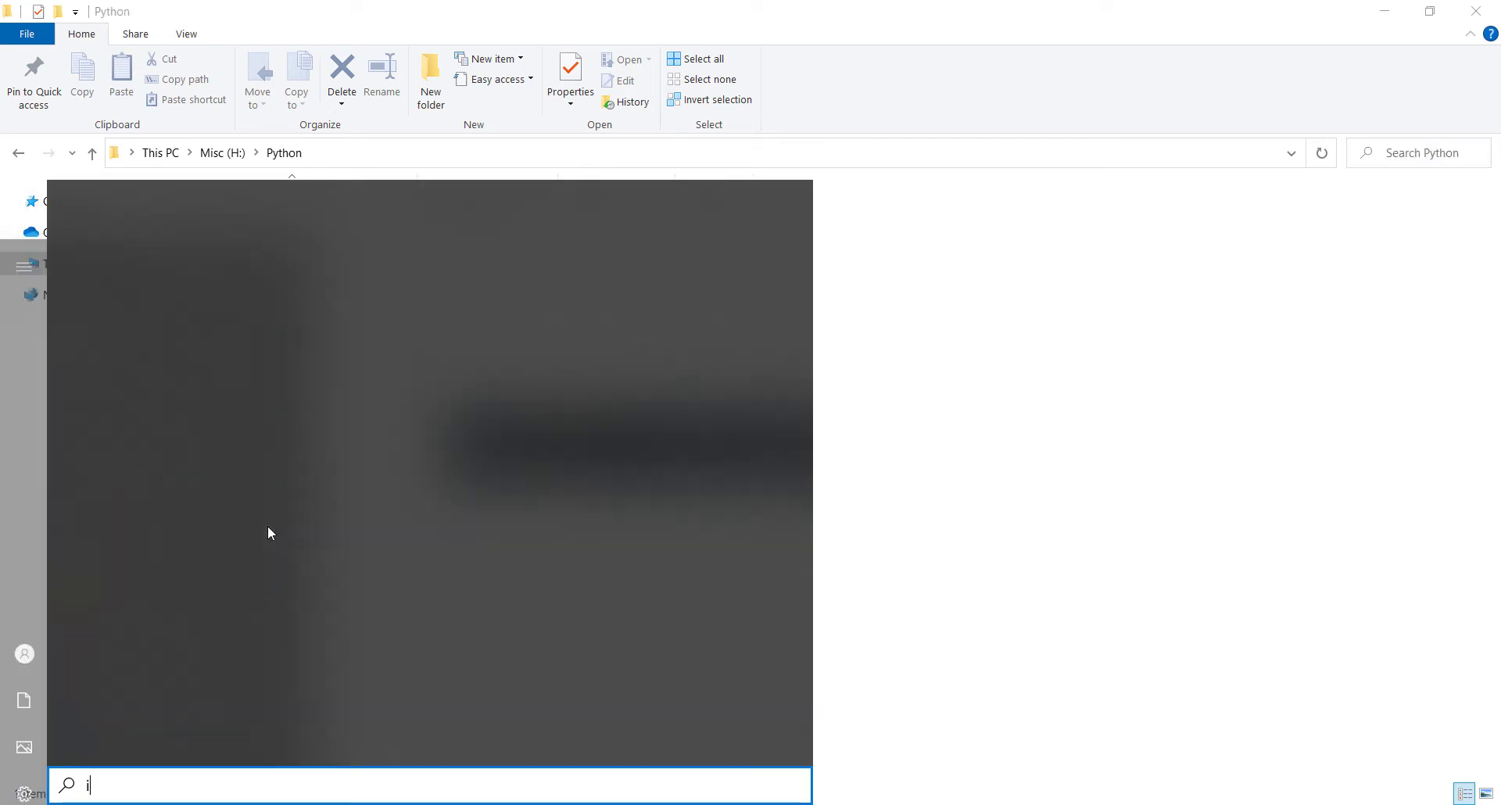
type("idle")
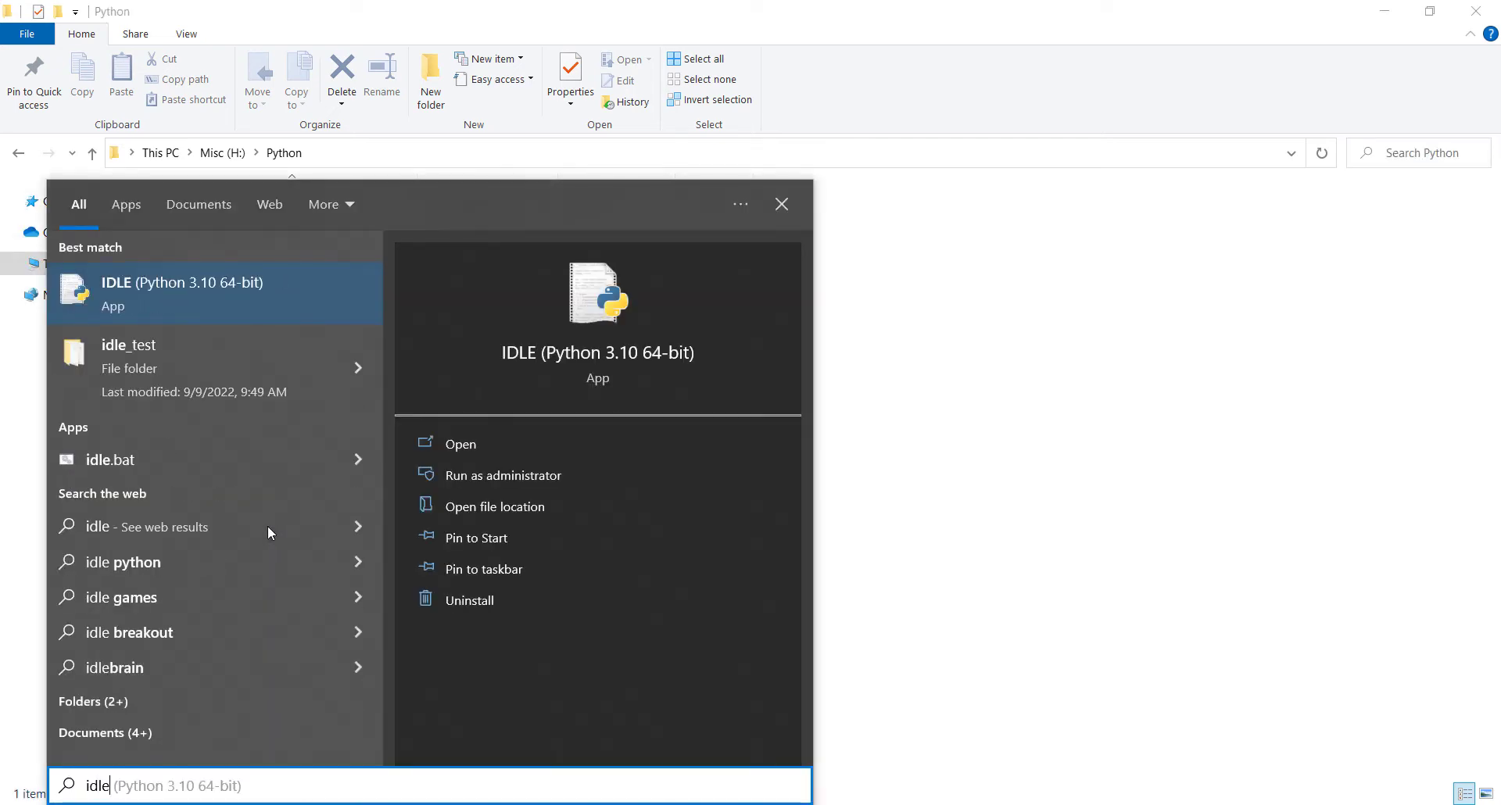
left_click(108, 295)
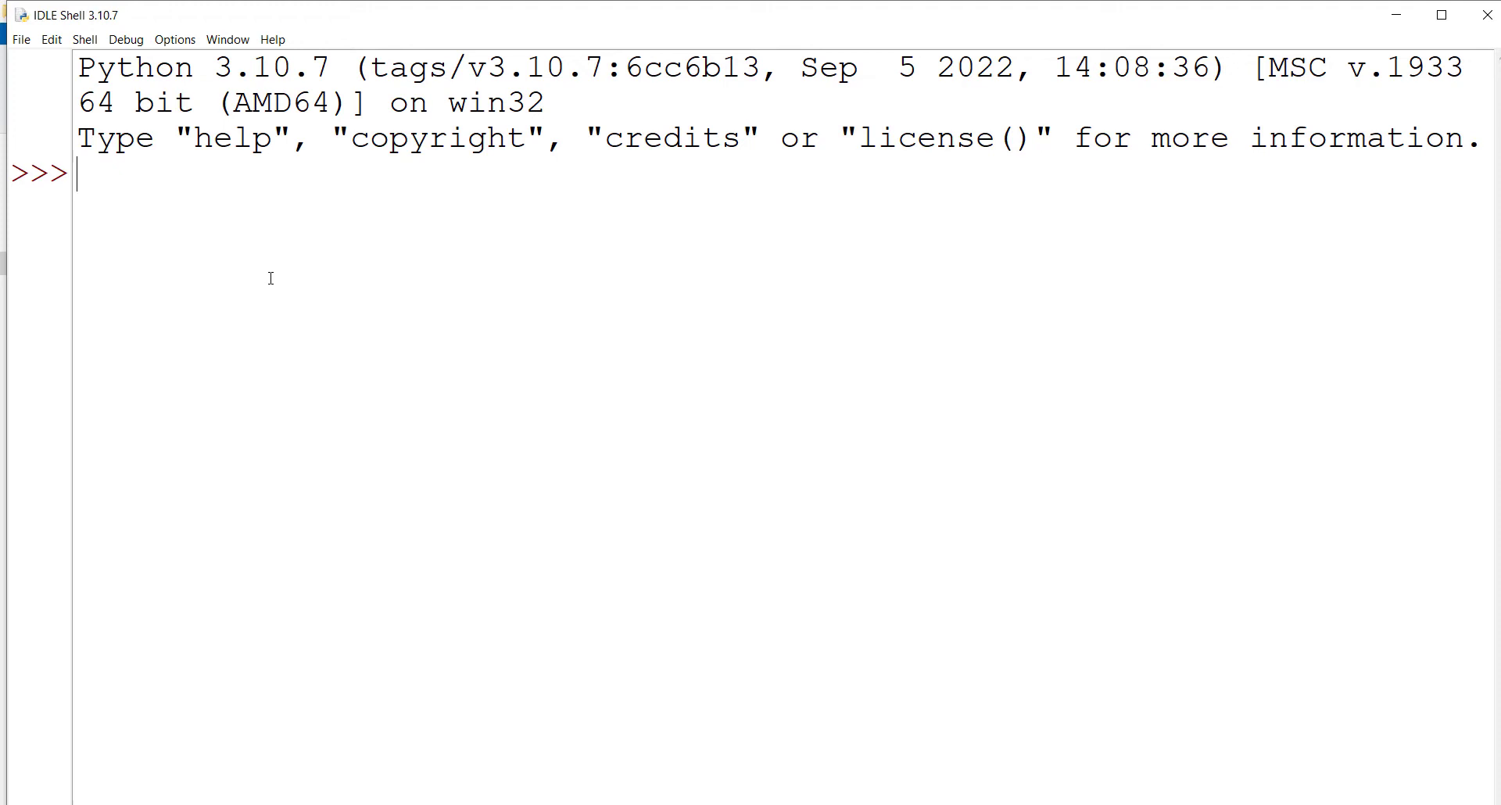
In the IDLE shell, run print("Hello") and evaluate 5*8, getting 40
type("print()")
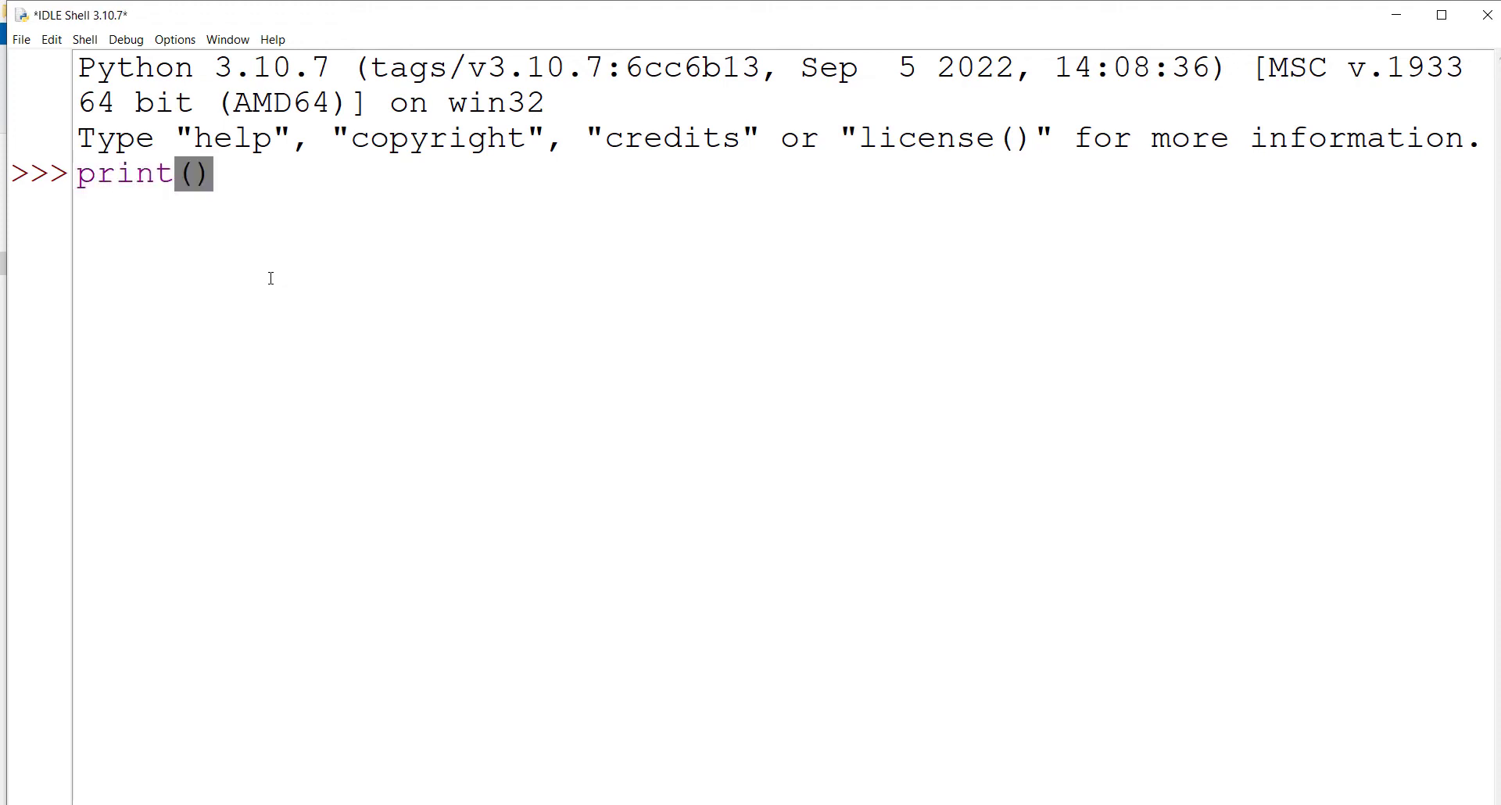
key("Left")
type("\"")
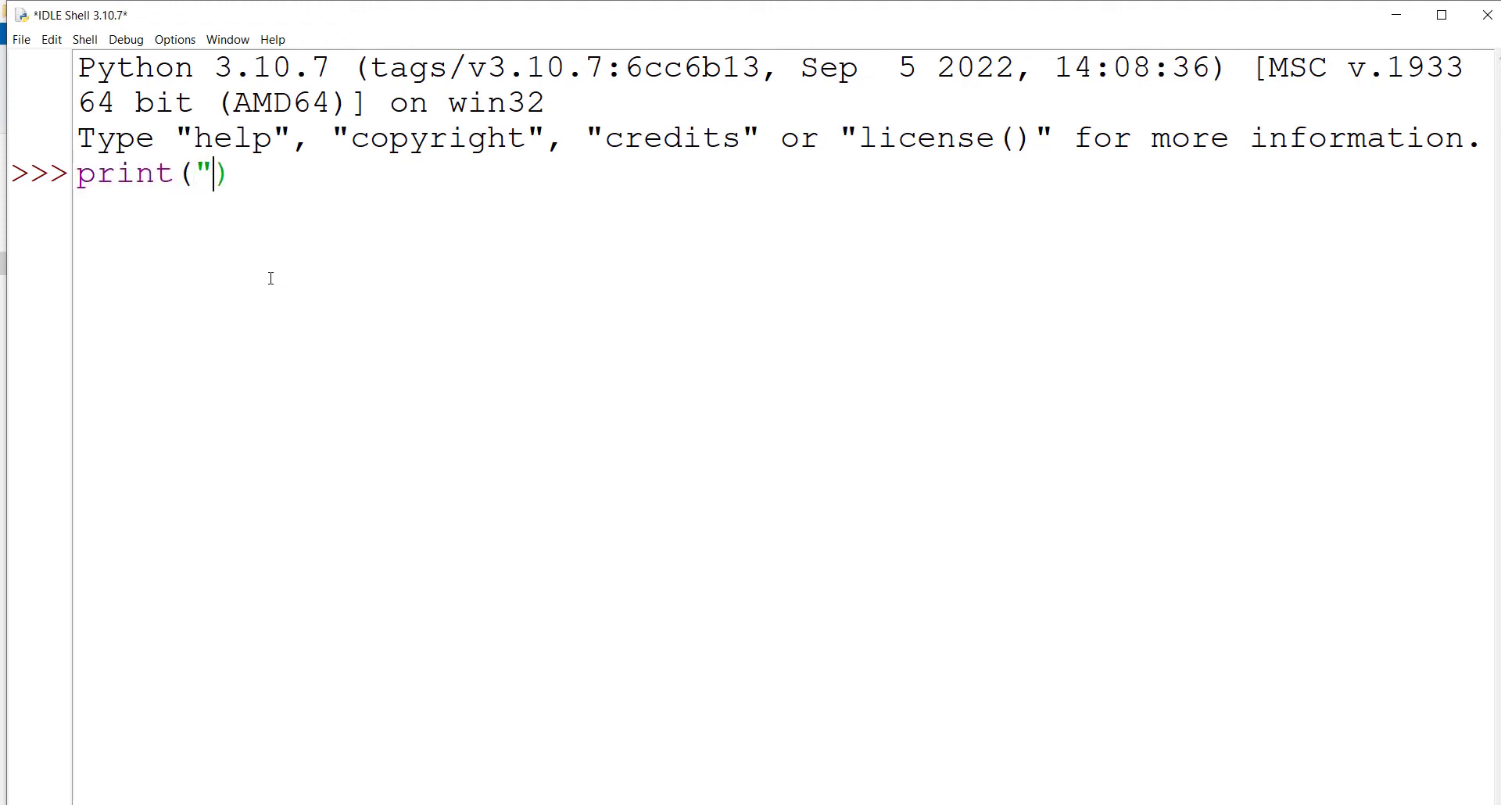
type("Hello\"")
key("Right")
key("Return")
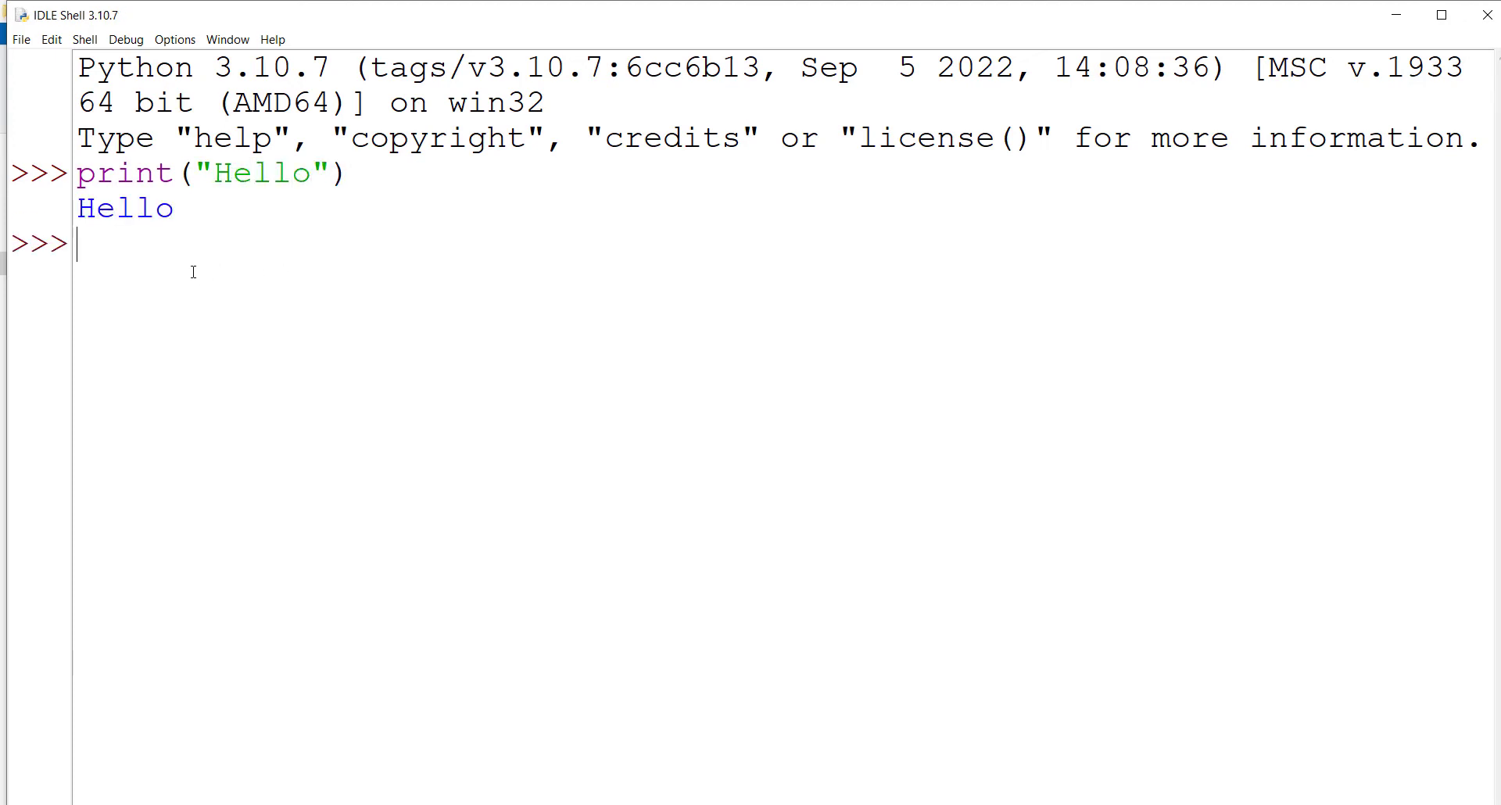
type("5*8")
key("Return")
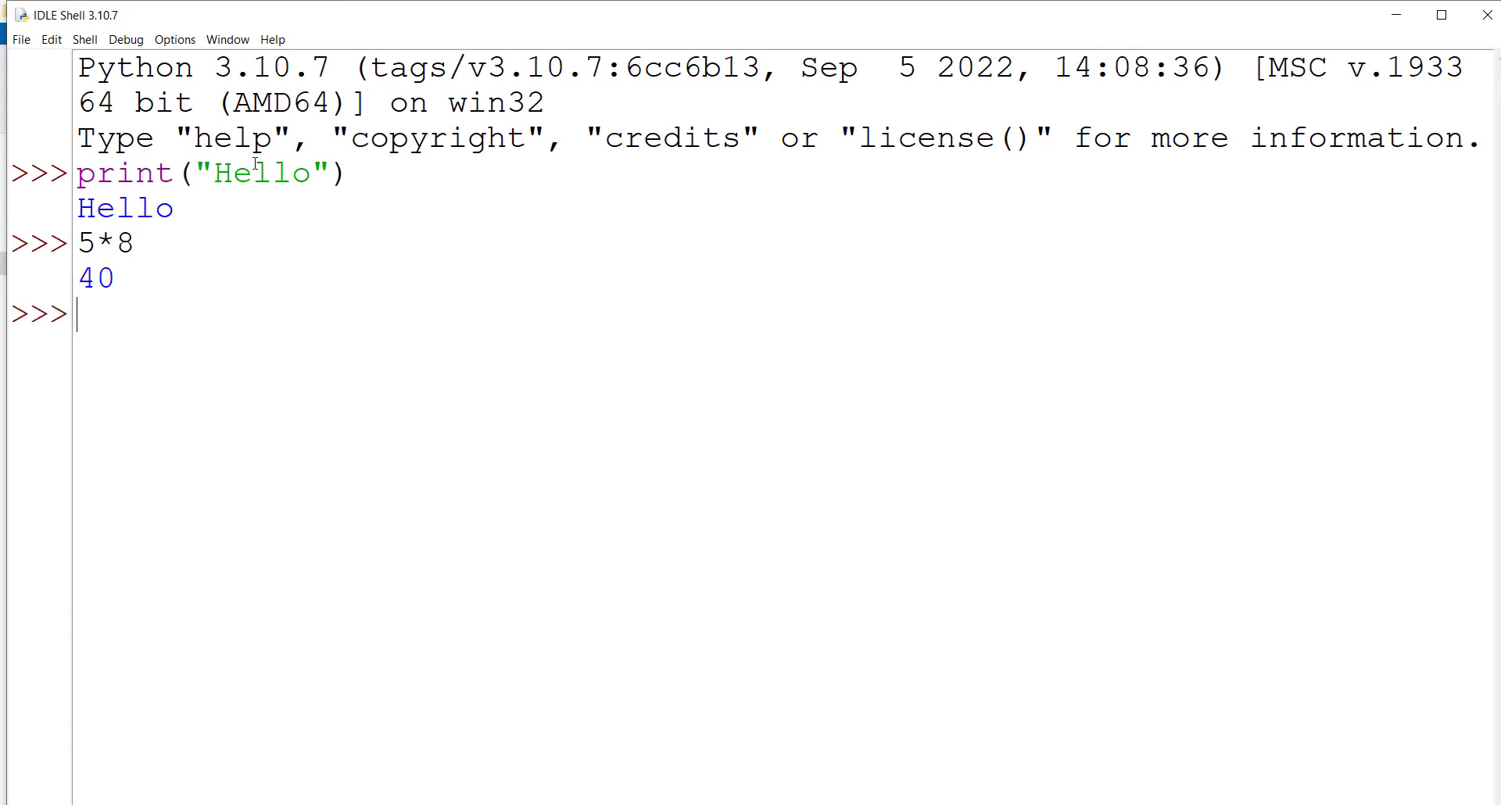
left_click(175, 39)
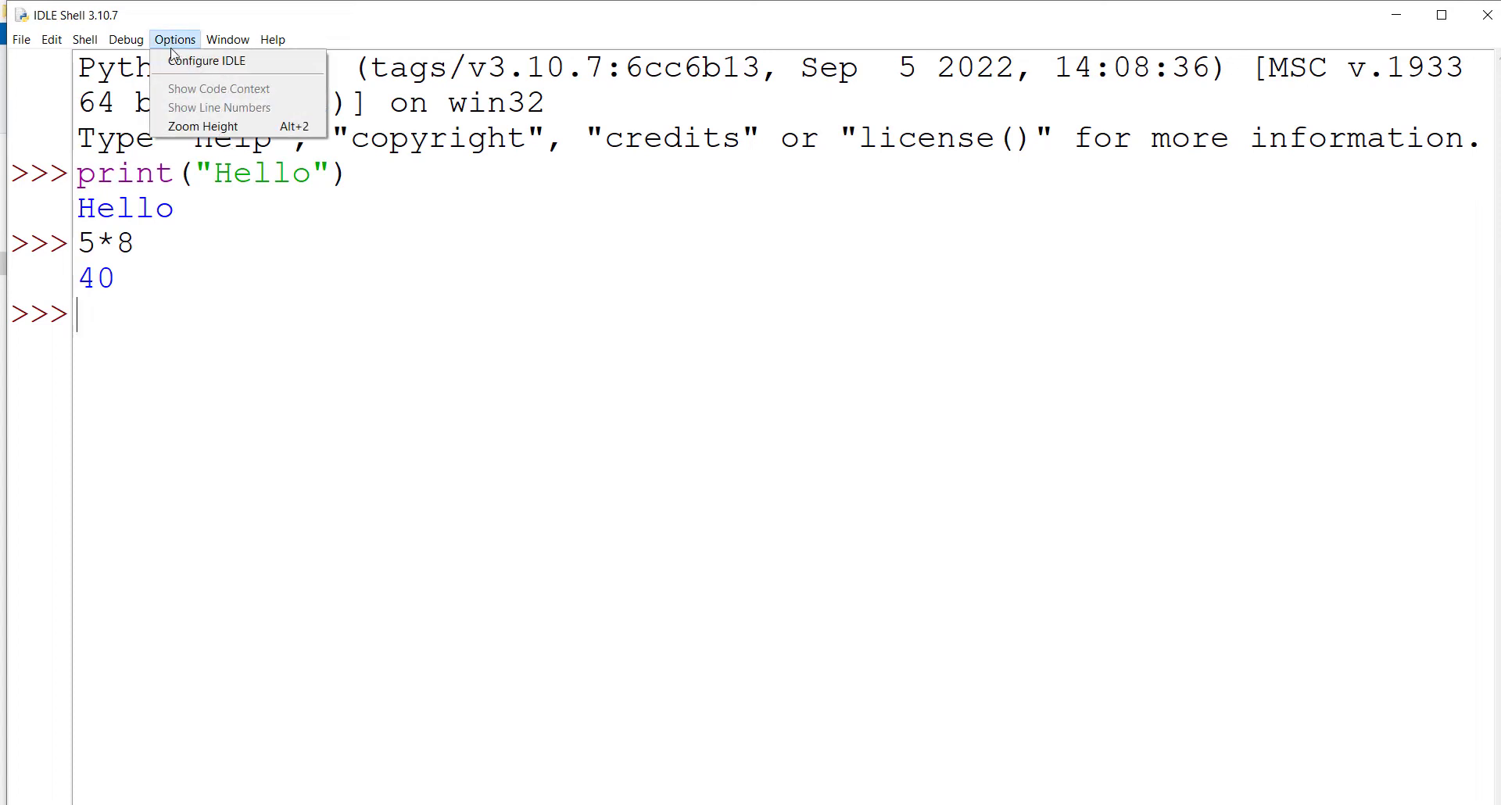
Set the IDLE font size to 10 in Configure IDLE and confirm with Ok
left_click(191, 57)
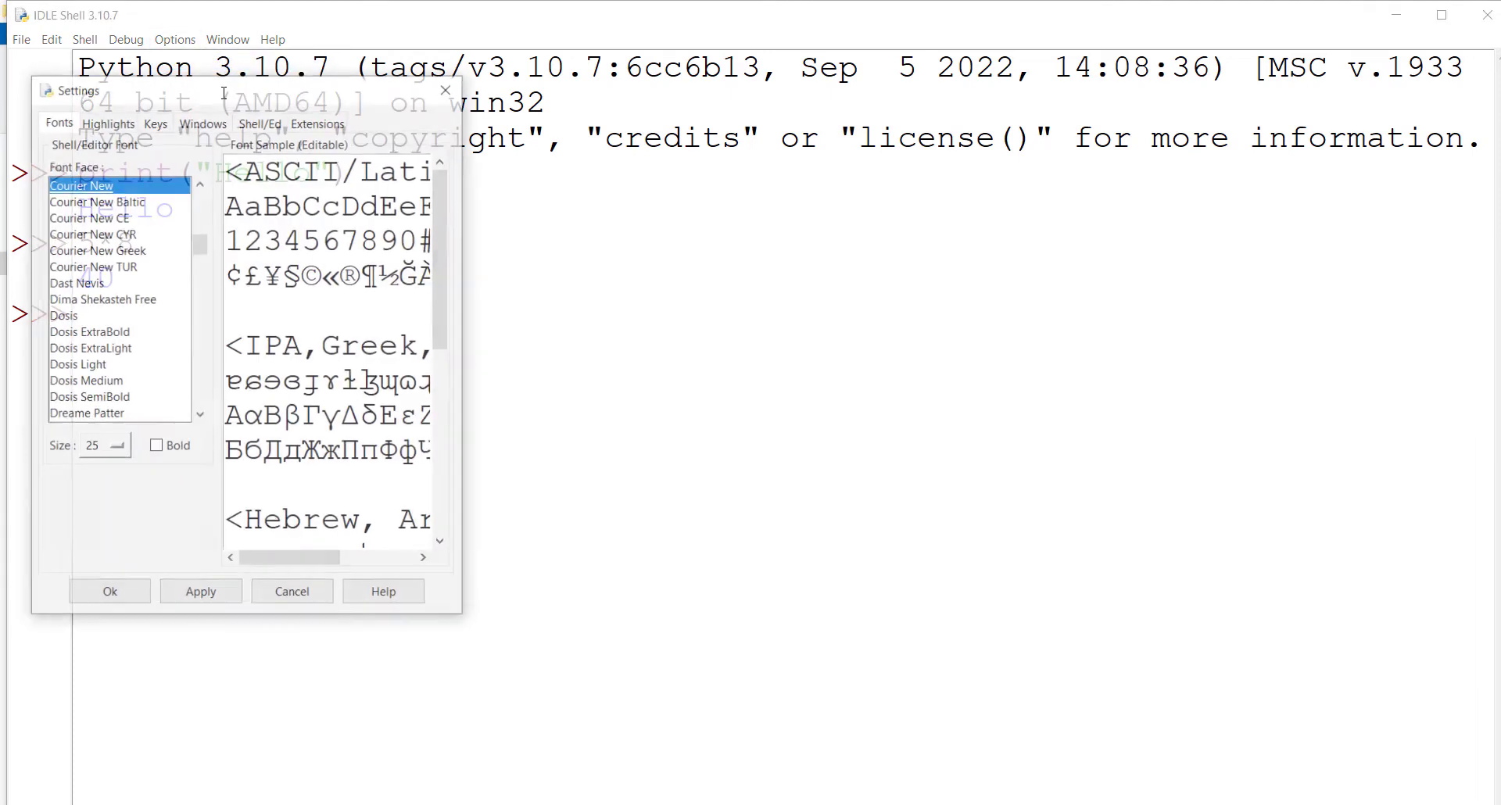
left_click(113, 446)
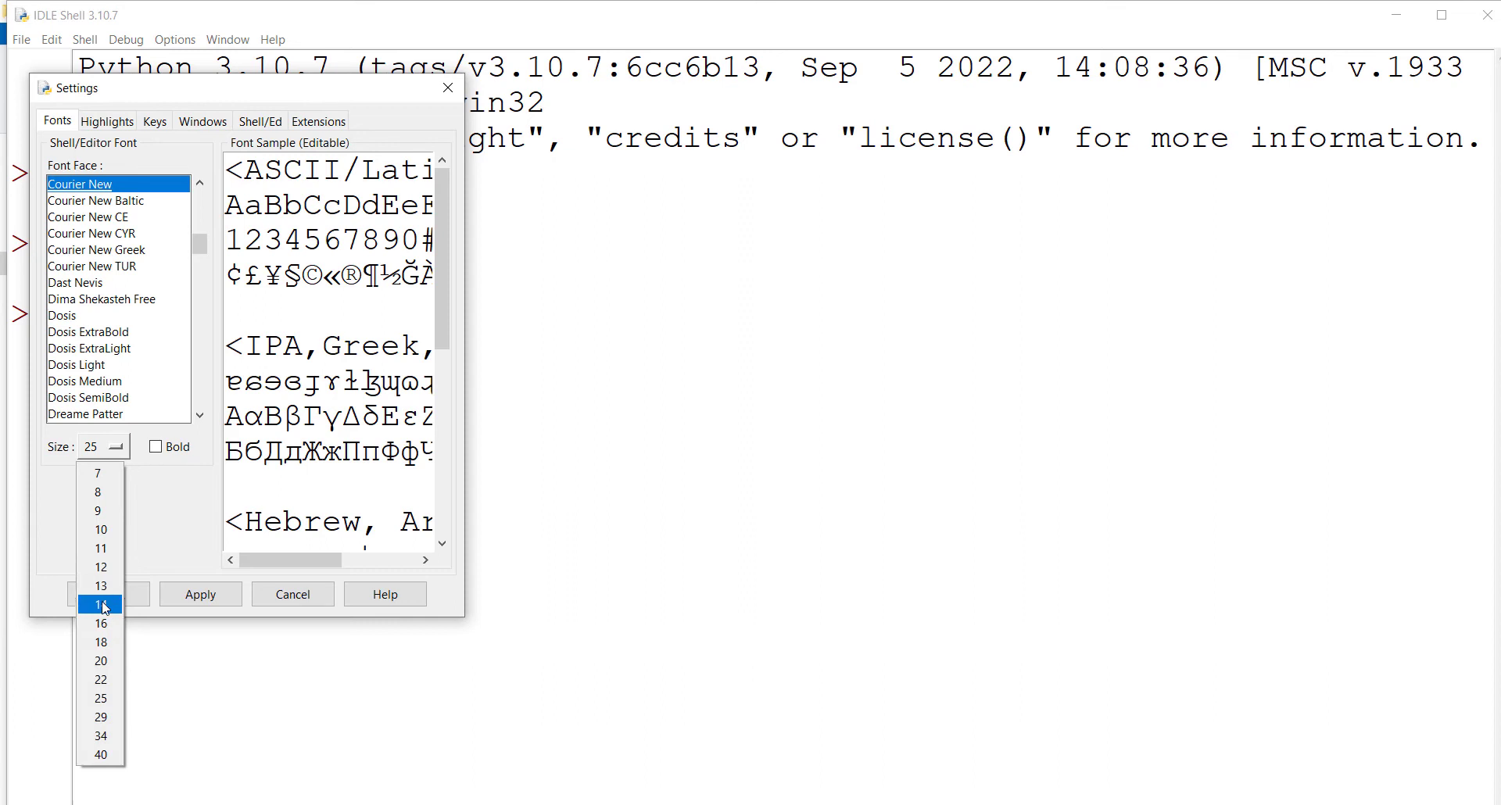
left_click(100, 612)
left_click(110, 446)
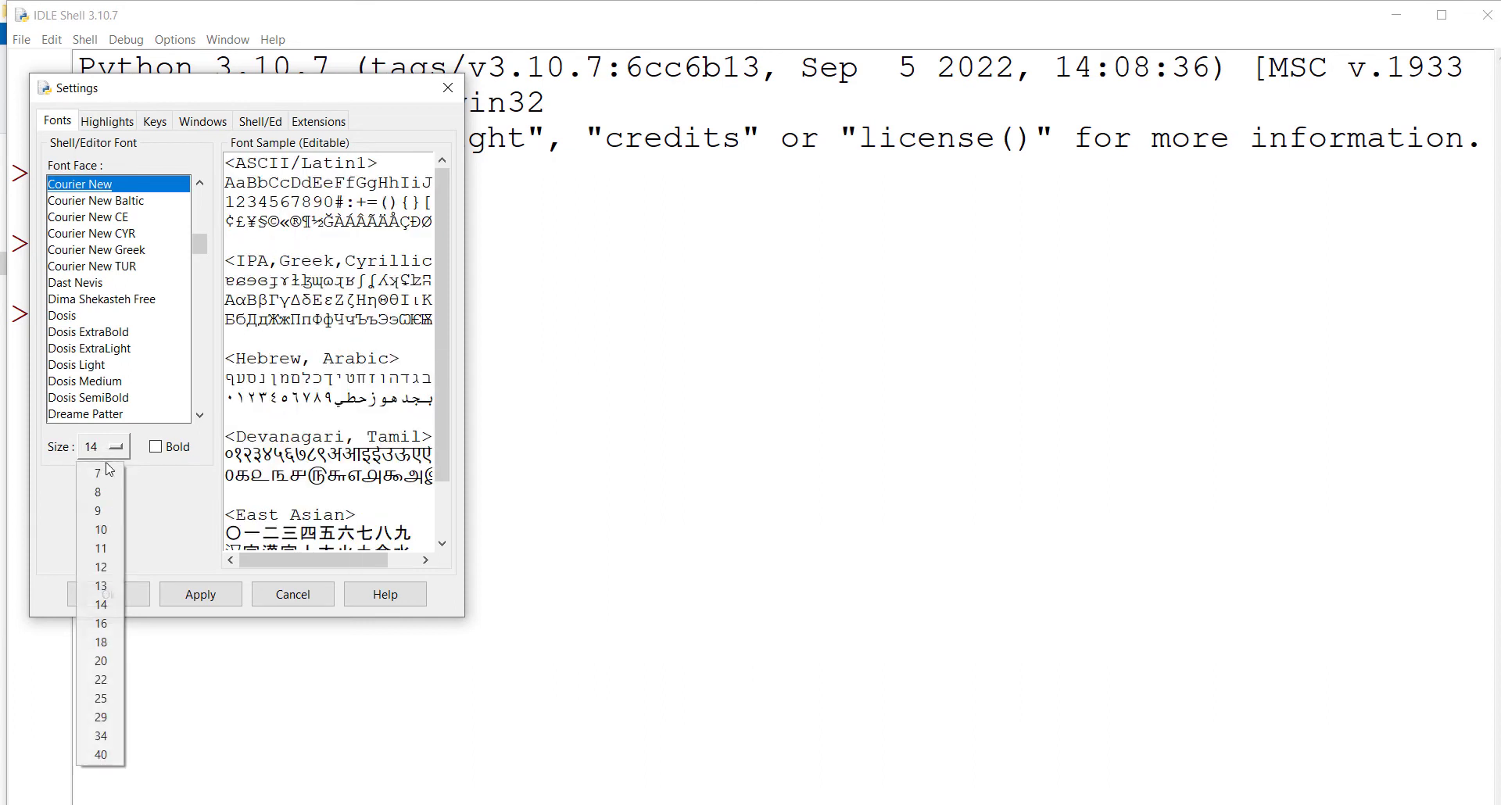
left_click(101, 530)
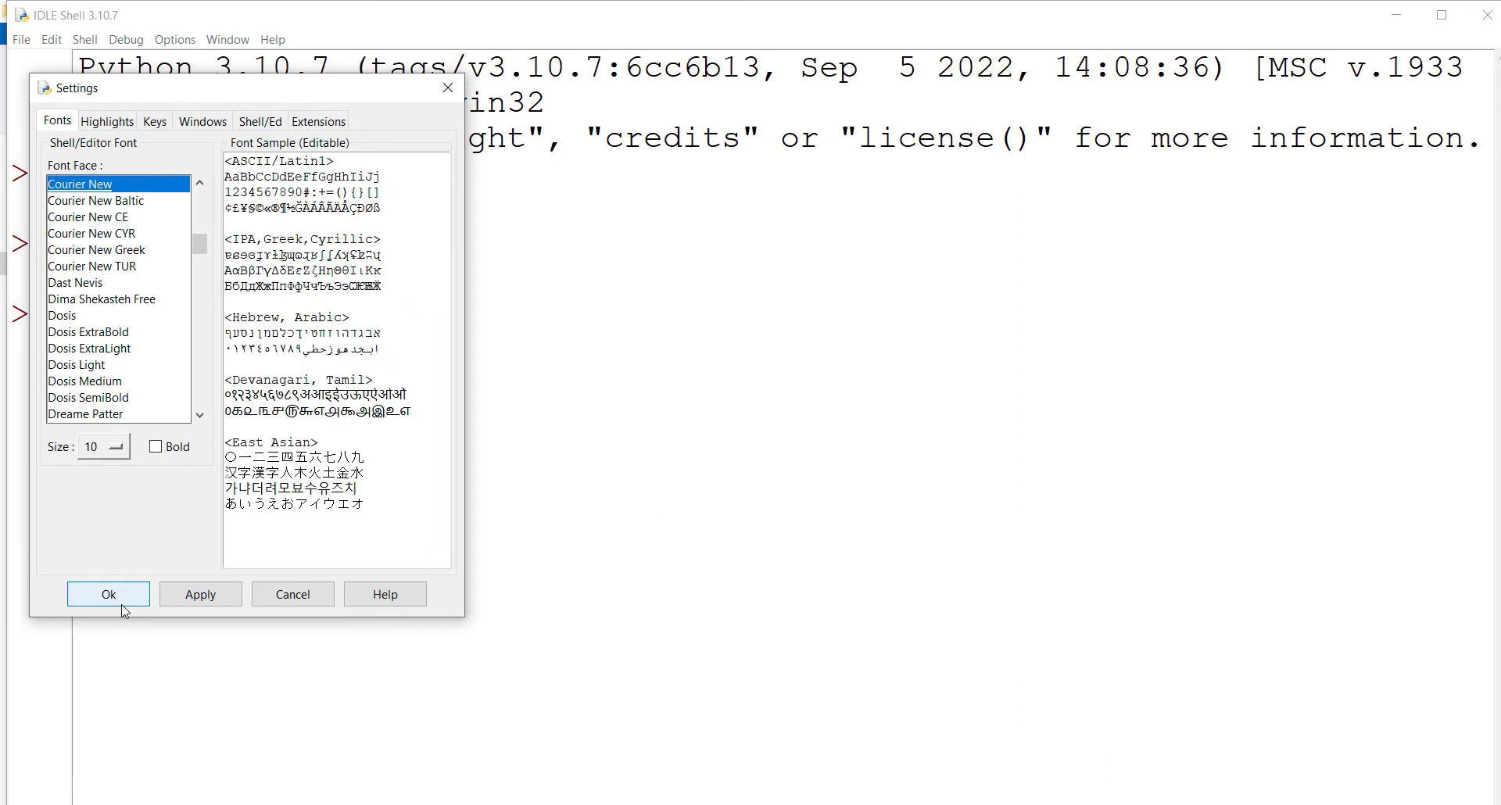
left_click(124, 600)
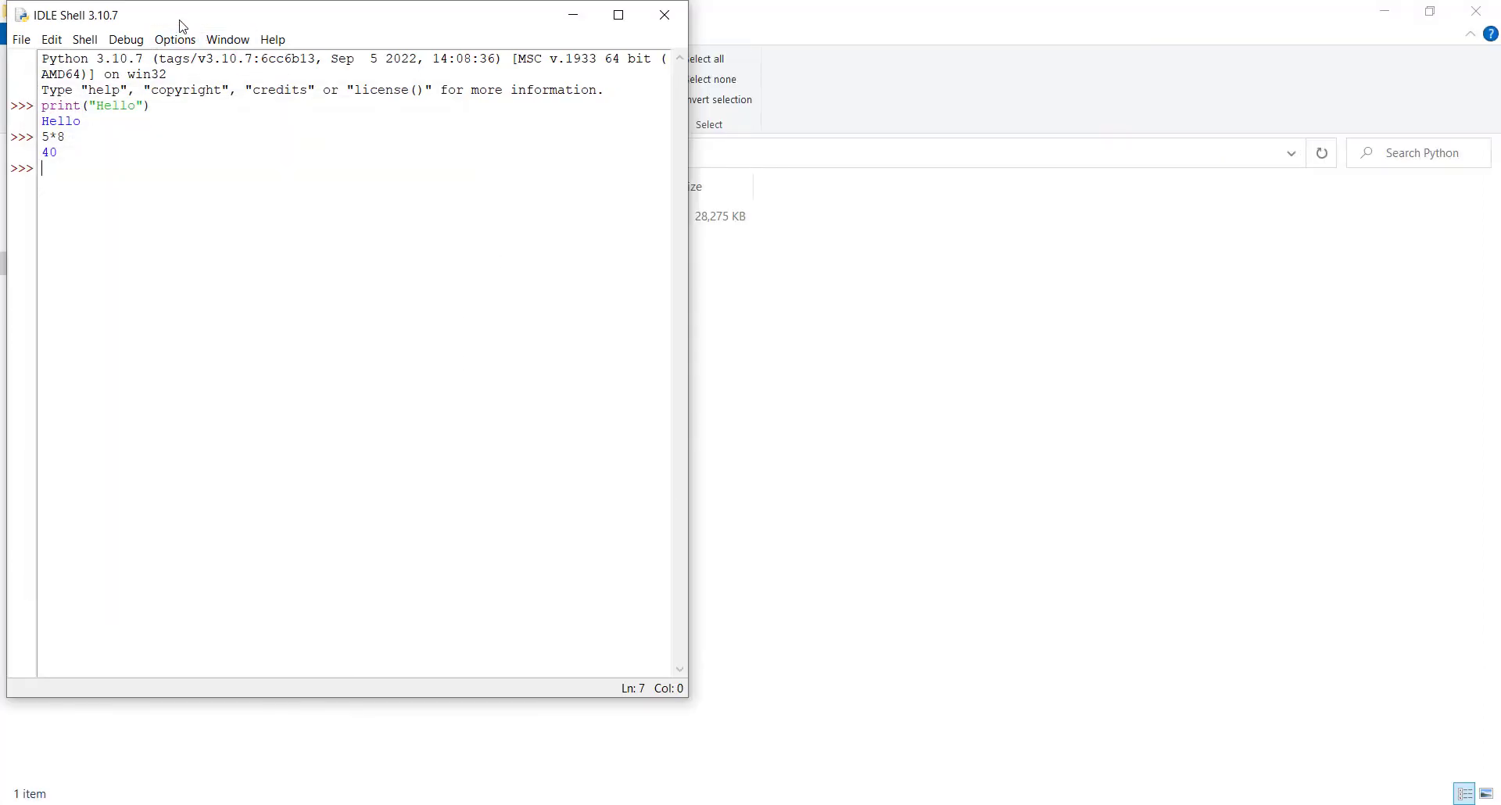
Move the IDLE Shell window to the right half of the screen, beside the Python folder
left_click_drag(185, 27, 927, 48)
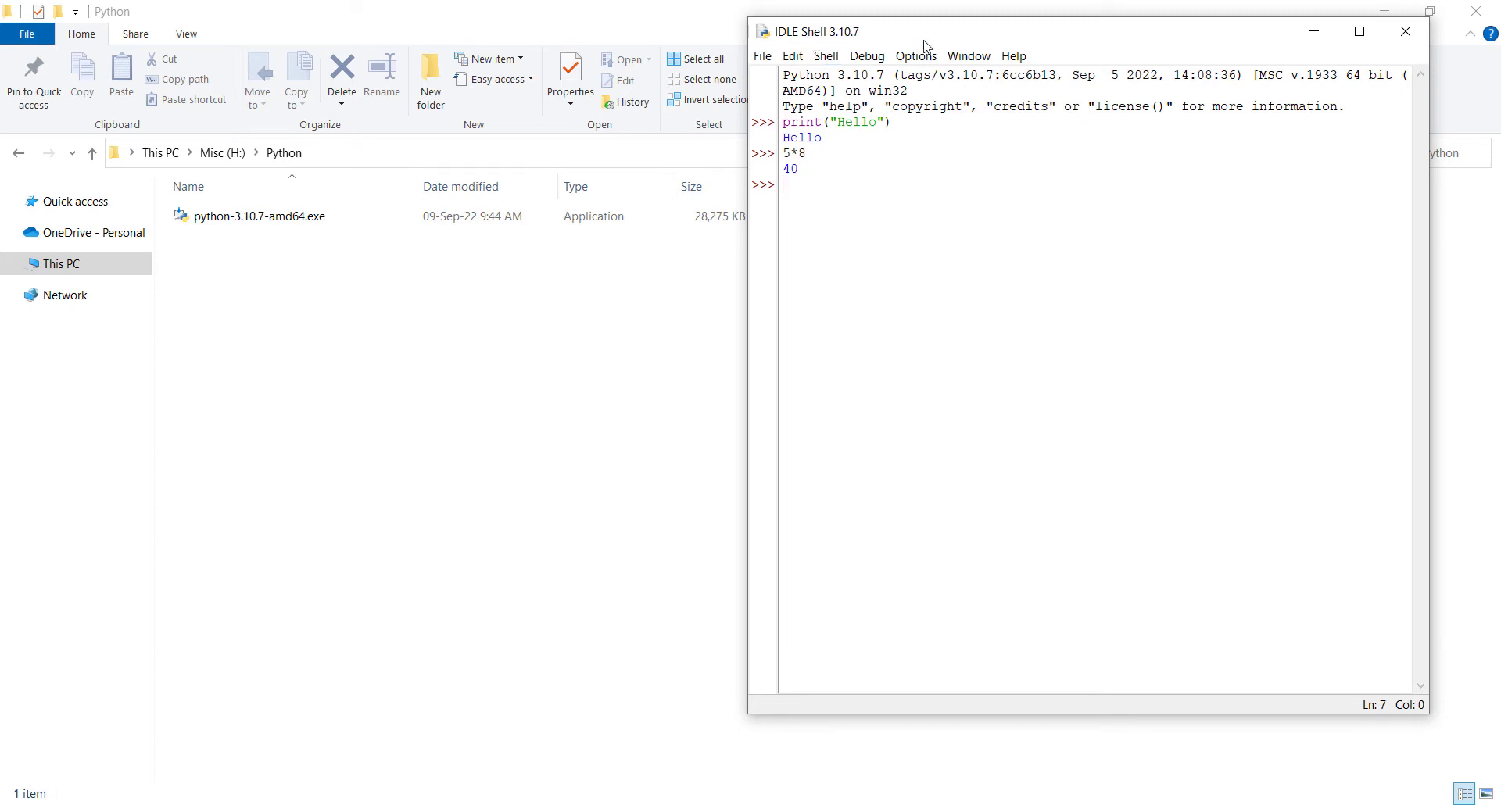
key("alt")
left_click(763, 58)
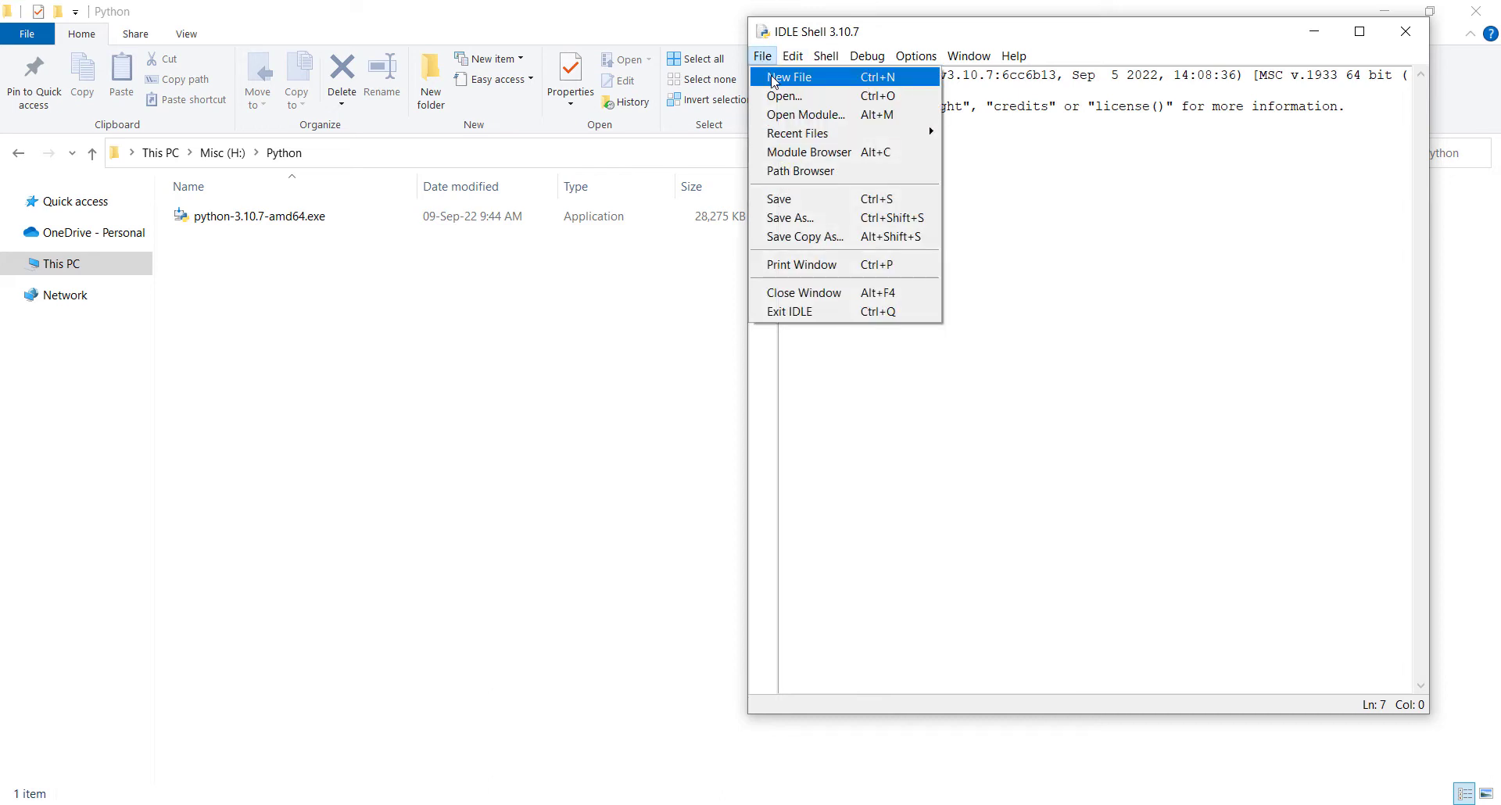
In a new editor window, write import random, x=[], a range(5) loop appending random.randint(1,6), and print(x)
left_click(774, 80)
left_click_drag(425, 50, 461, 42)
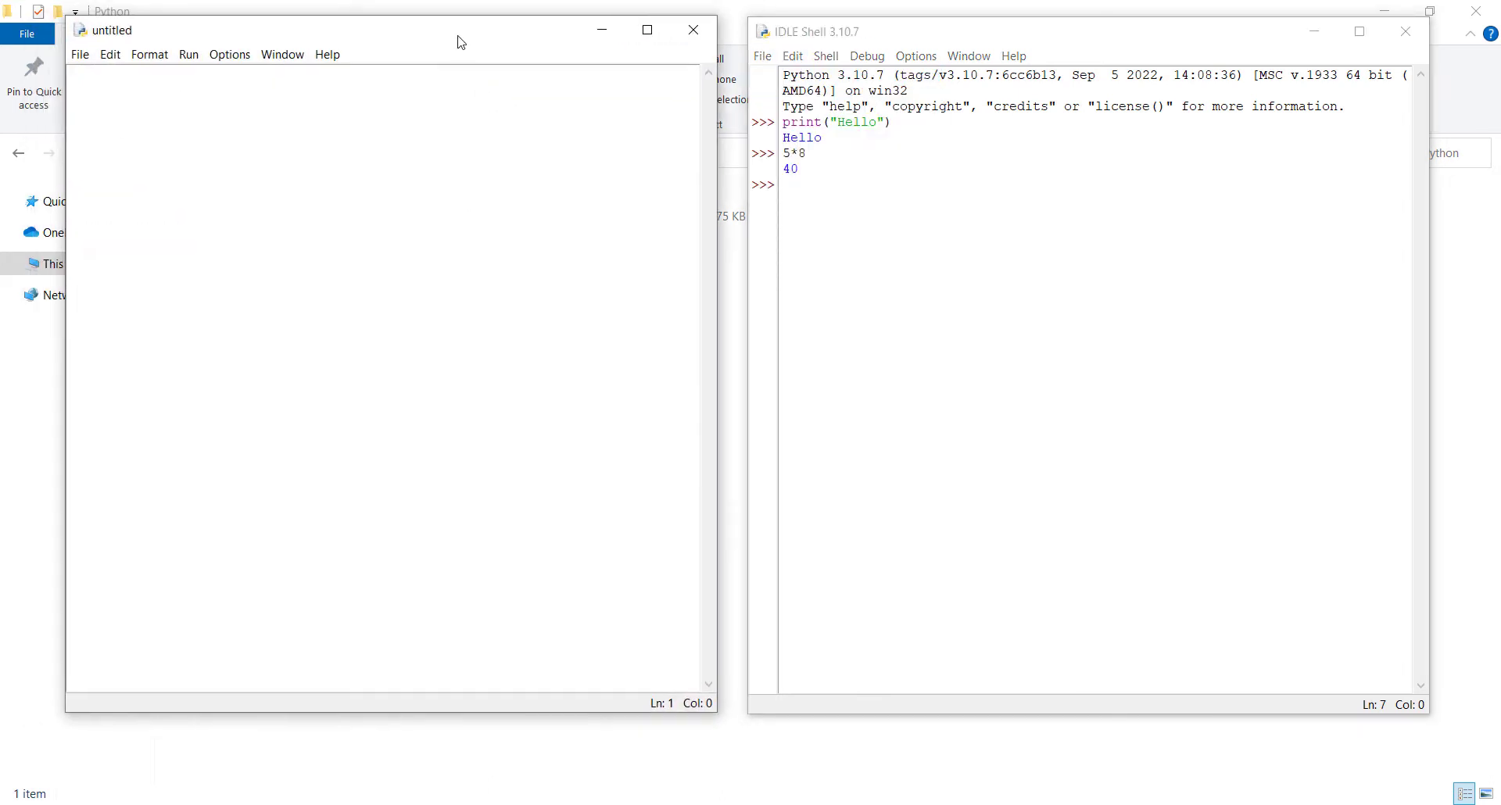
type("import random")
key("Return")
type("x=[]")
key("Return")
type("for i in range(5):")
key("Return")
type("x.append(random")
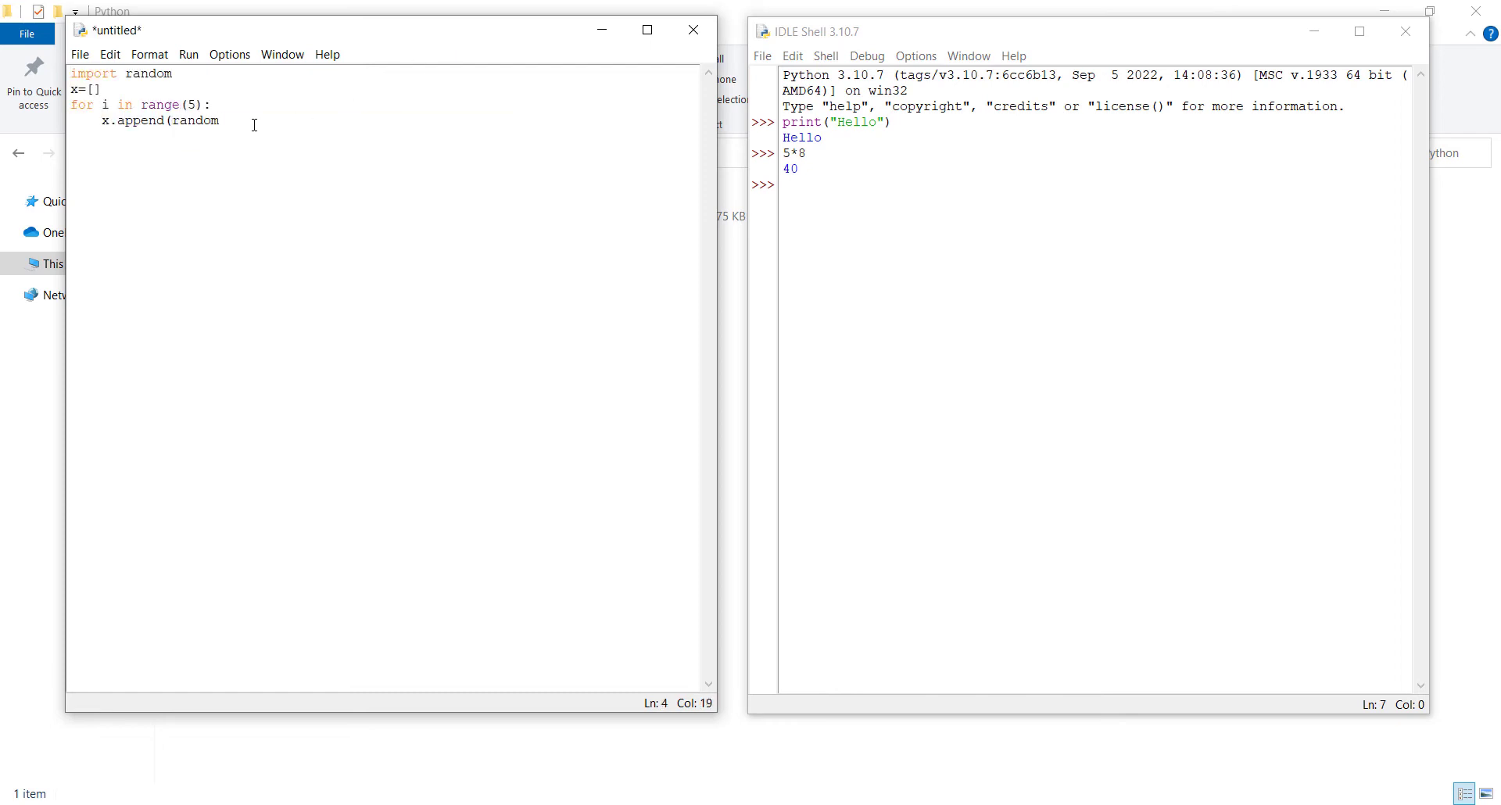
type(".randint(1,6))")
key("Return")
key("BackSpace")
type("print(x)")
Save the script as Code01.py in H:\temp
left_click(80, 54)
left_click(125, 203)
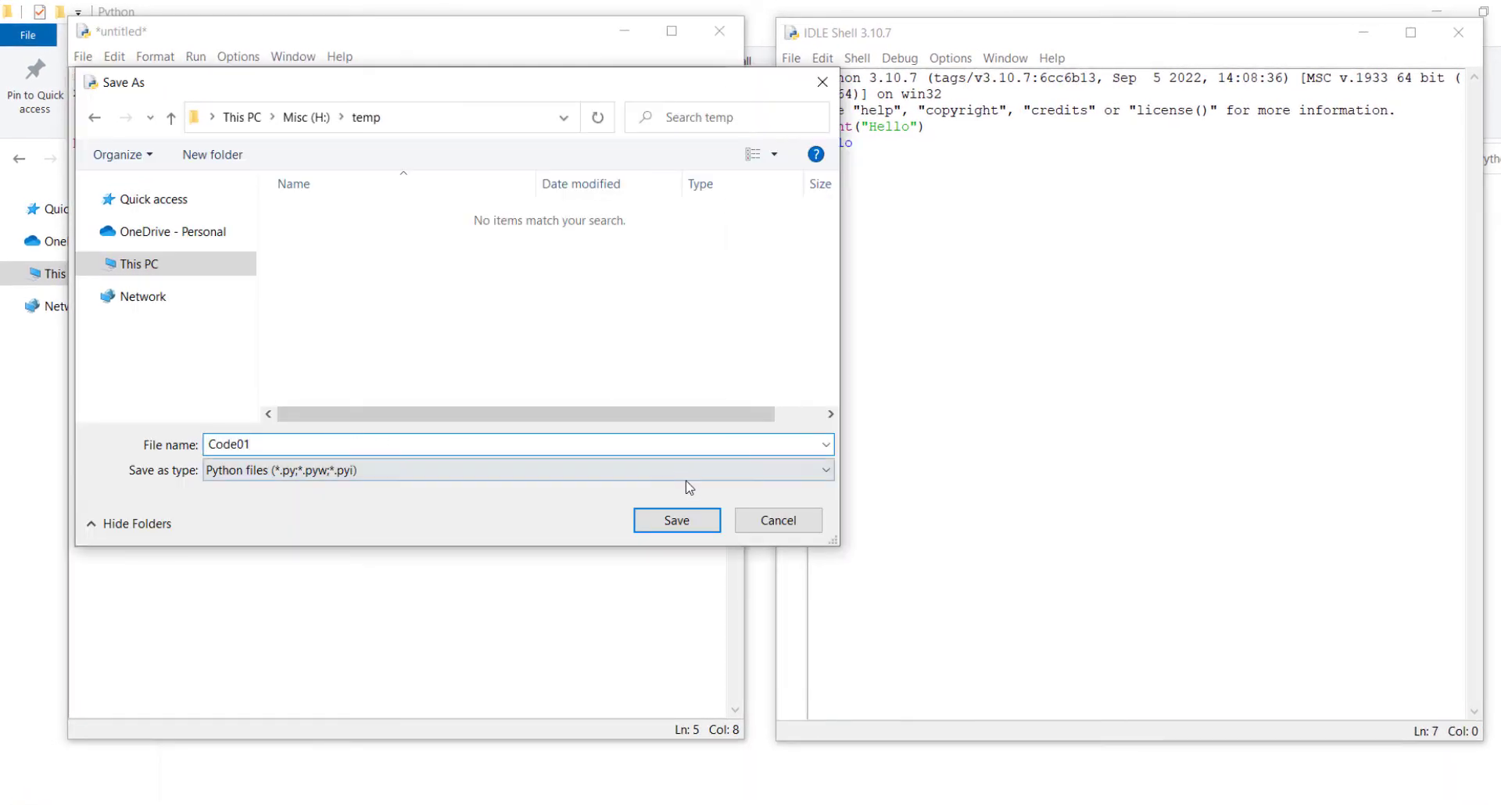
left_click(695, 520)
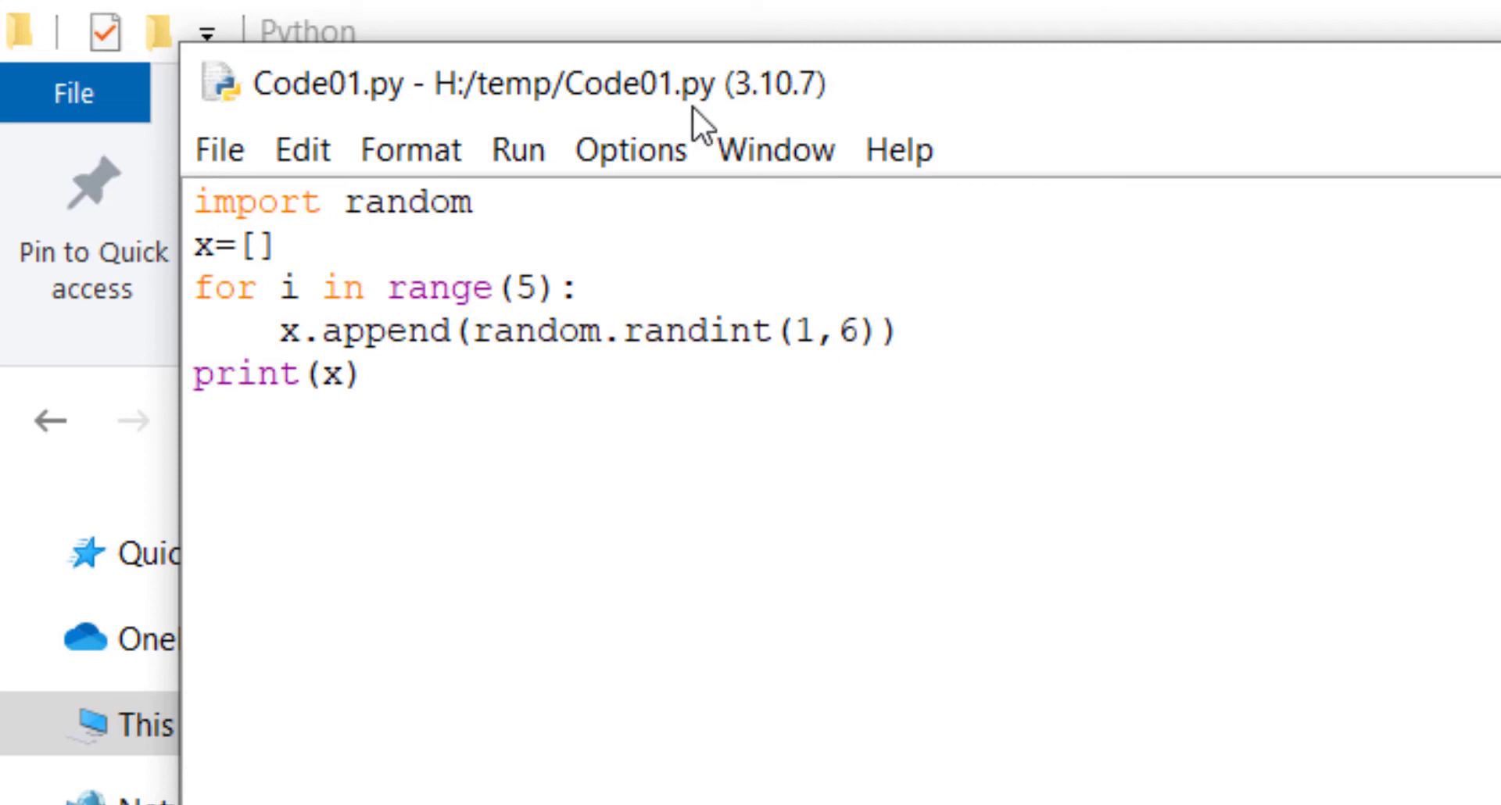
Run Code01.py, which prints [1, 6, 4, 2, 5], then close the editor and shell windows
left_click(514, 149)
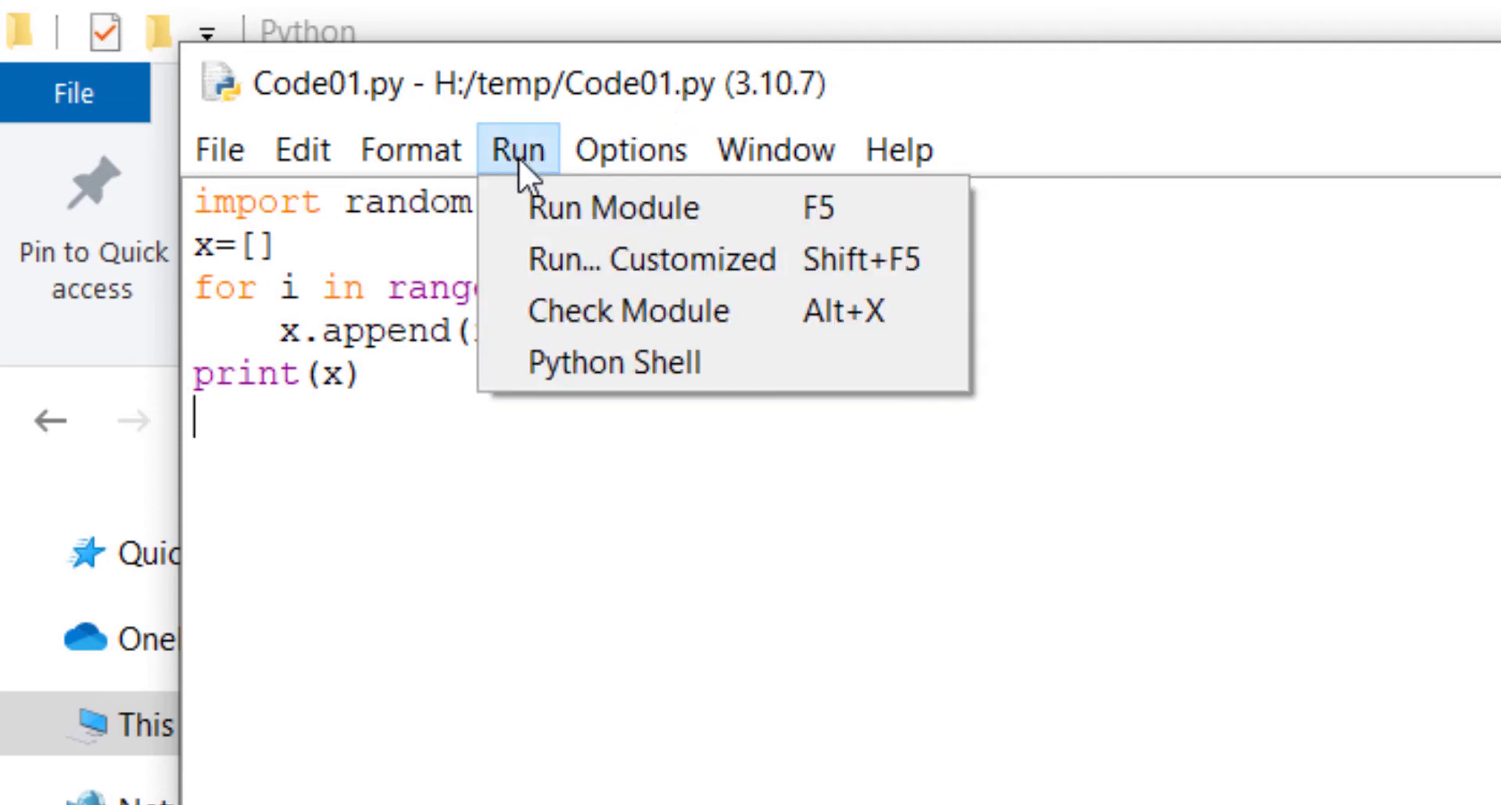
left_click(570, 227)
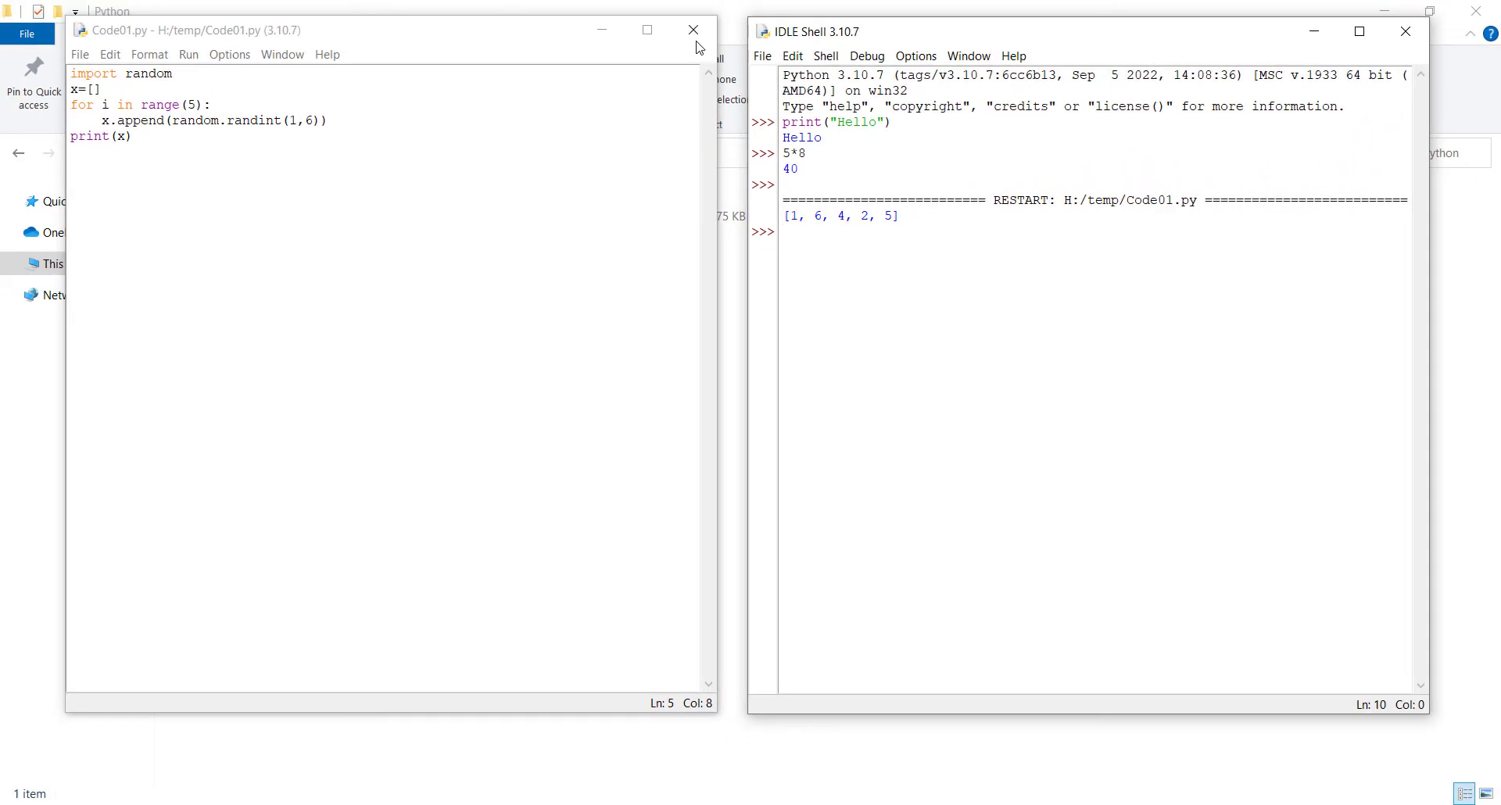
left_click(694, 30)
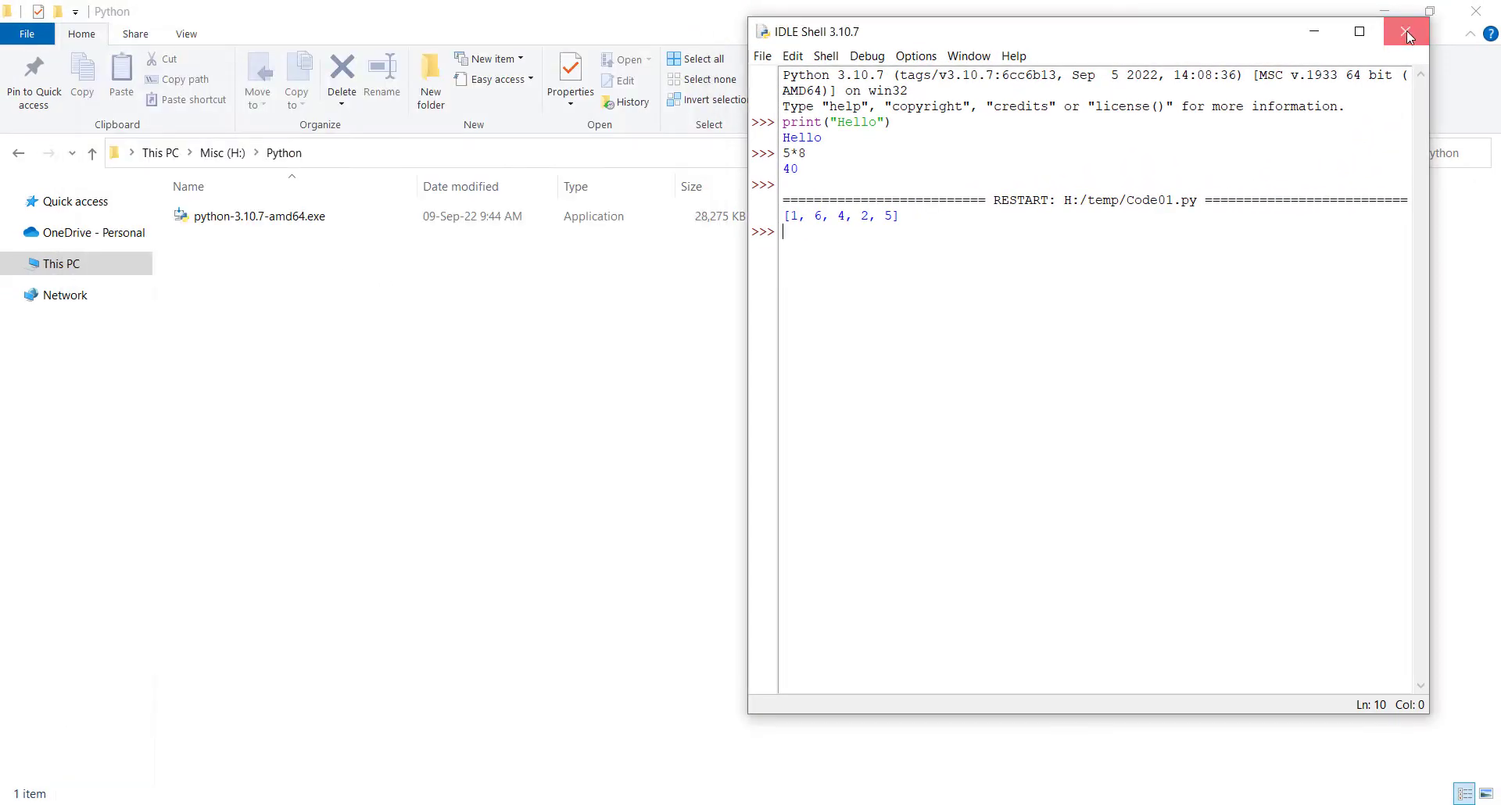
left_click(1406, 31)
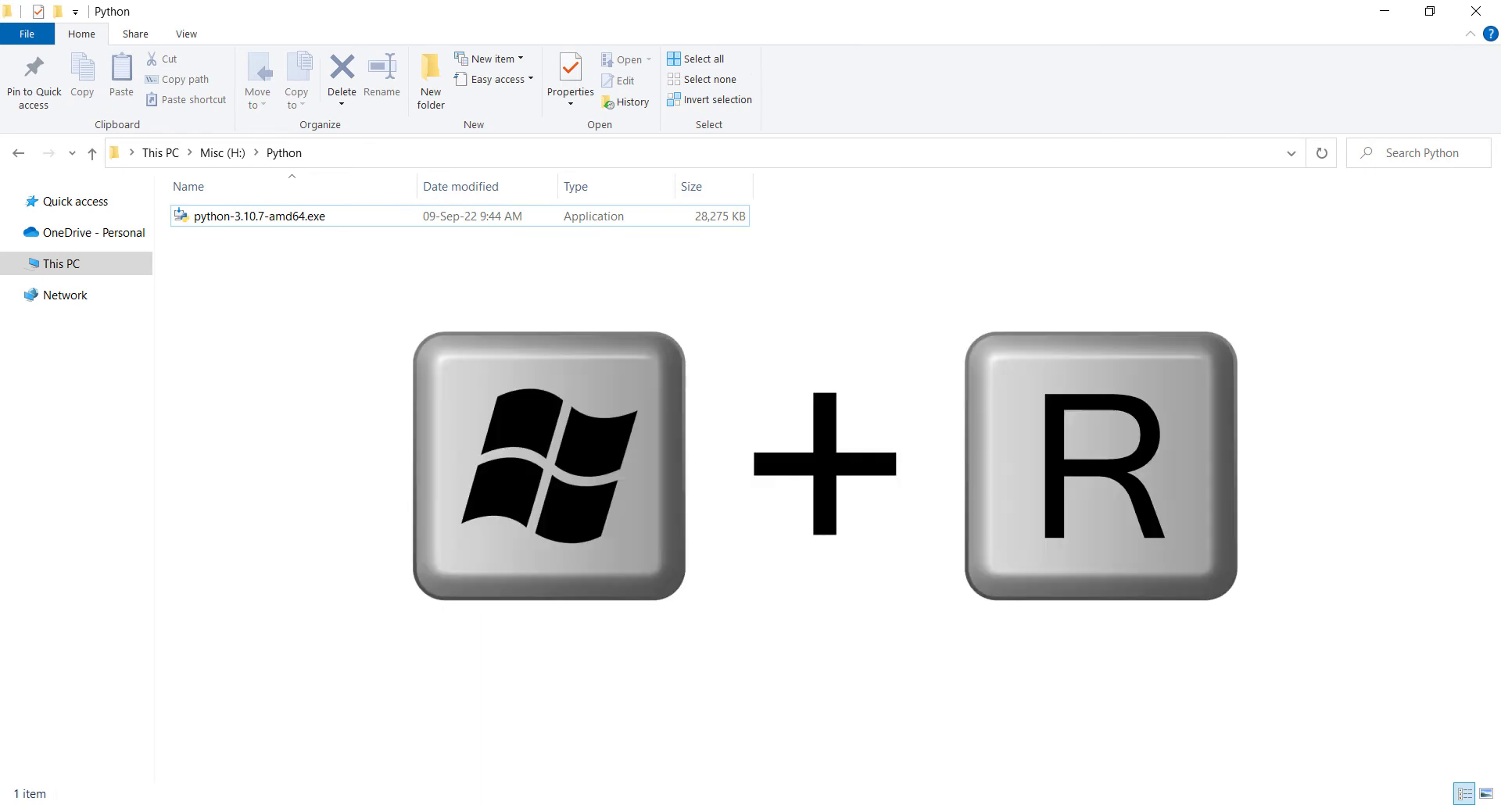
Launch Command Prompt via Win+R and run python --version to confirm Python 3.10.7
key("super+r")
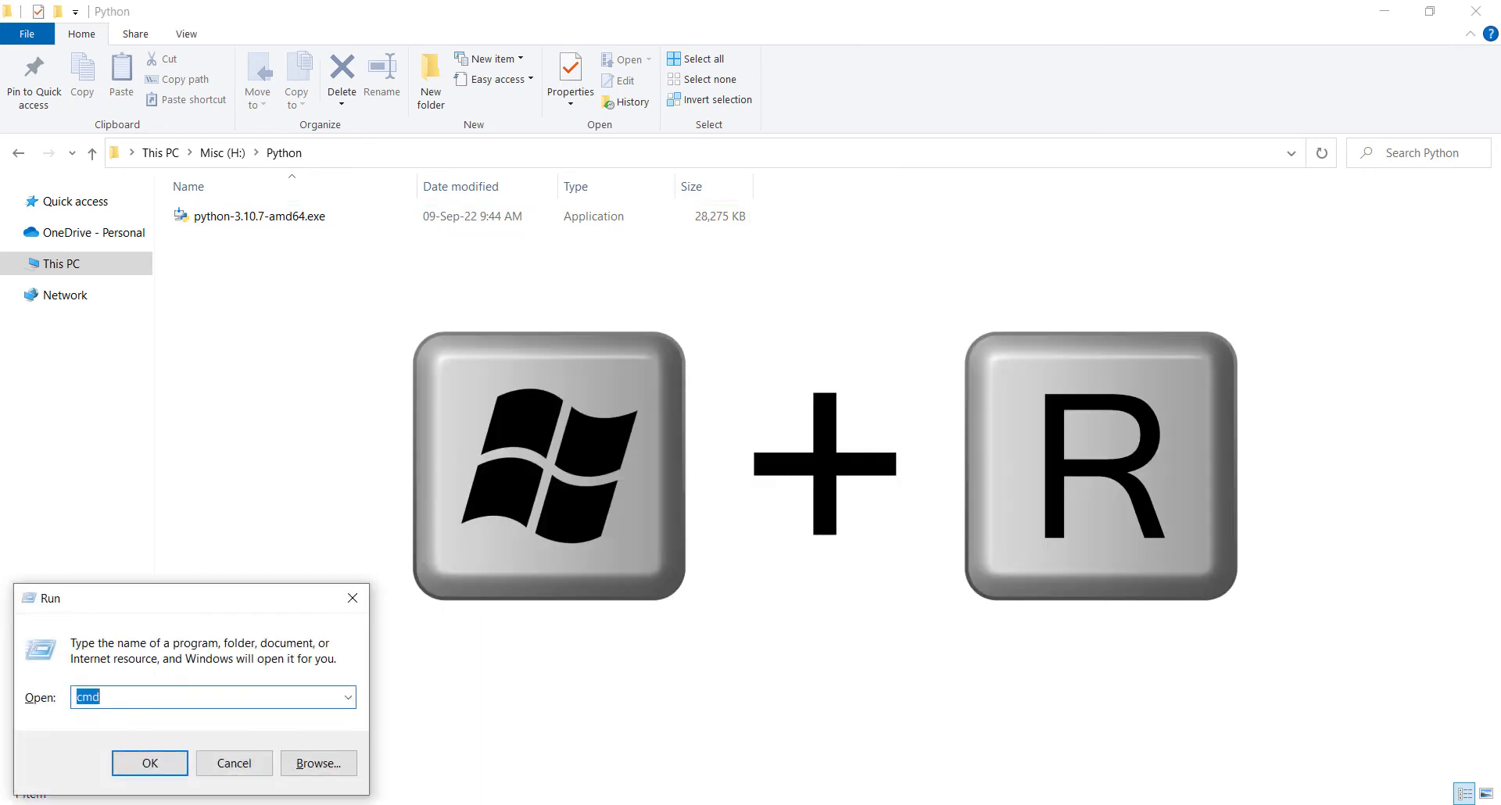
left_click(137, 695)
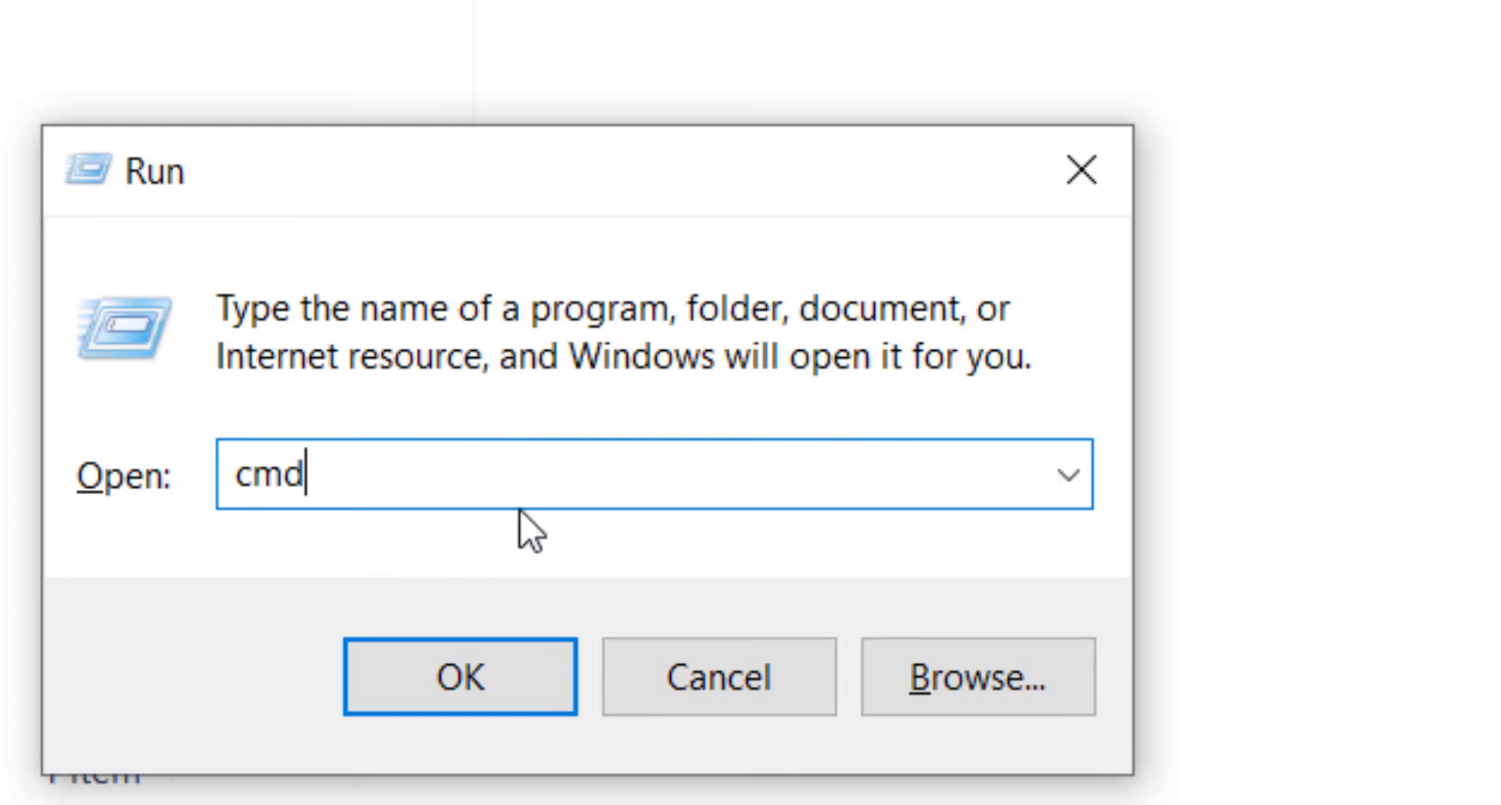
left_click(455, 700)
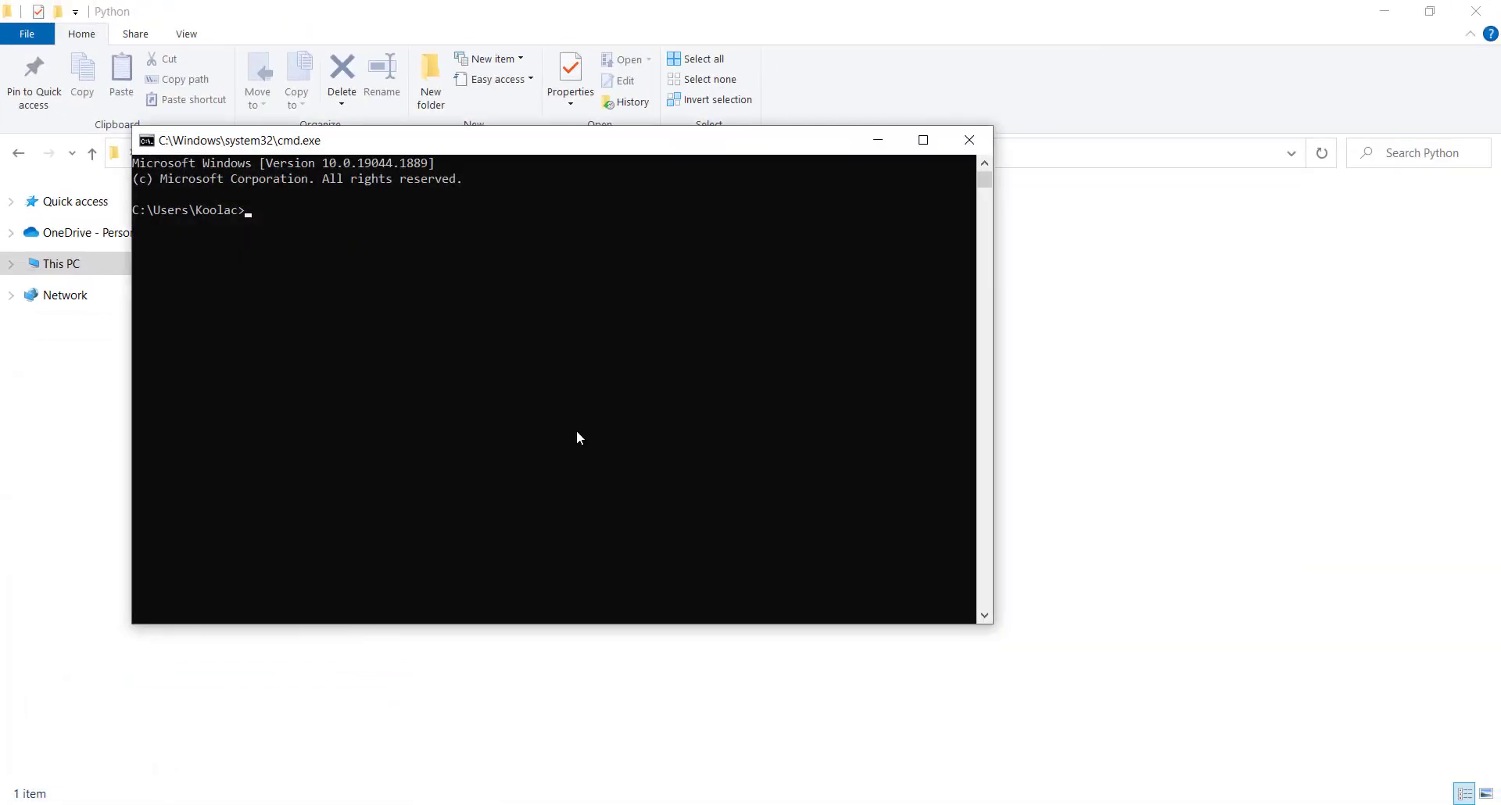
left_click(325, 264)
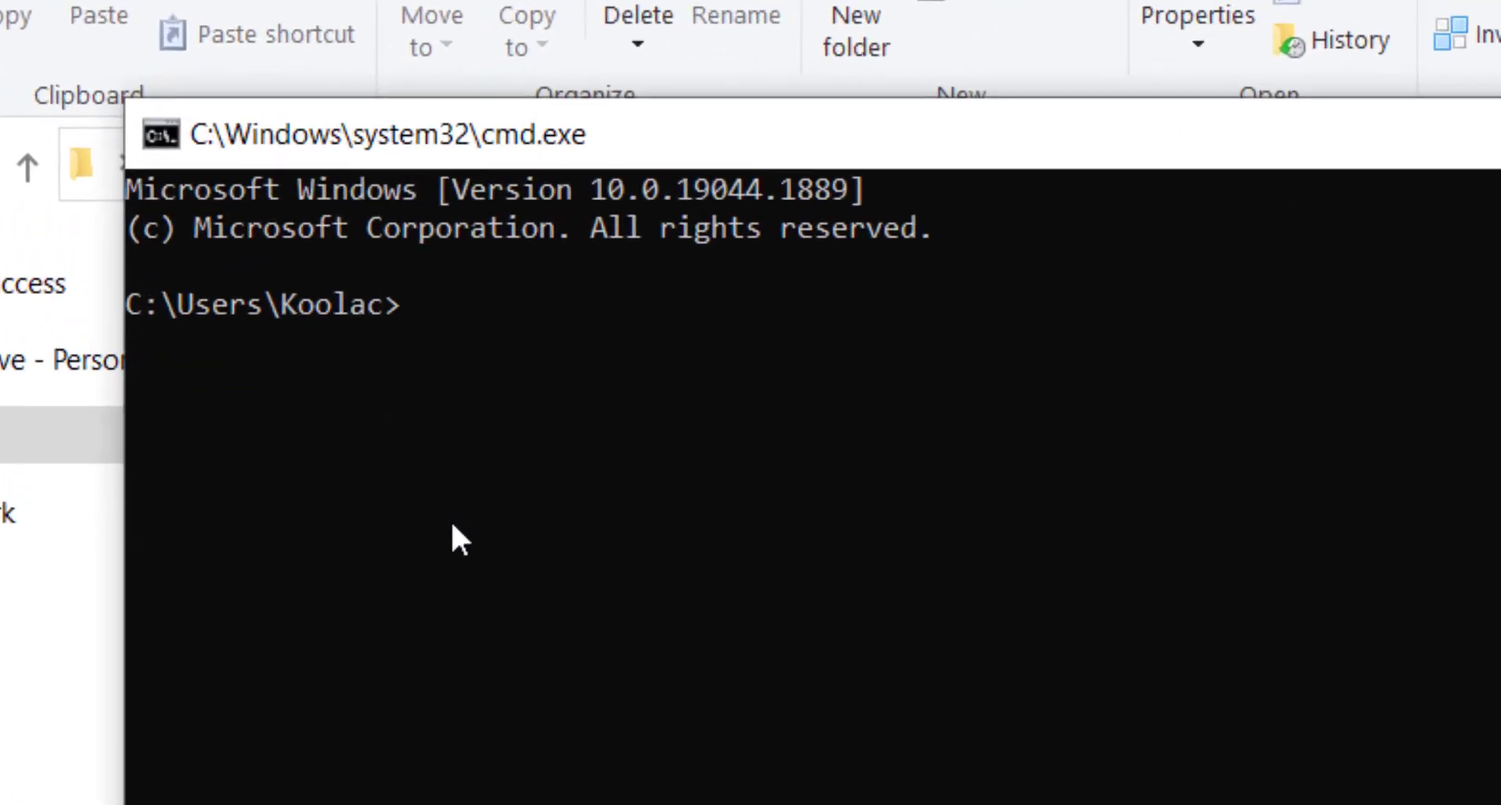
type("python ")
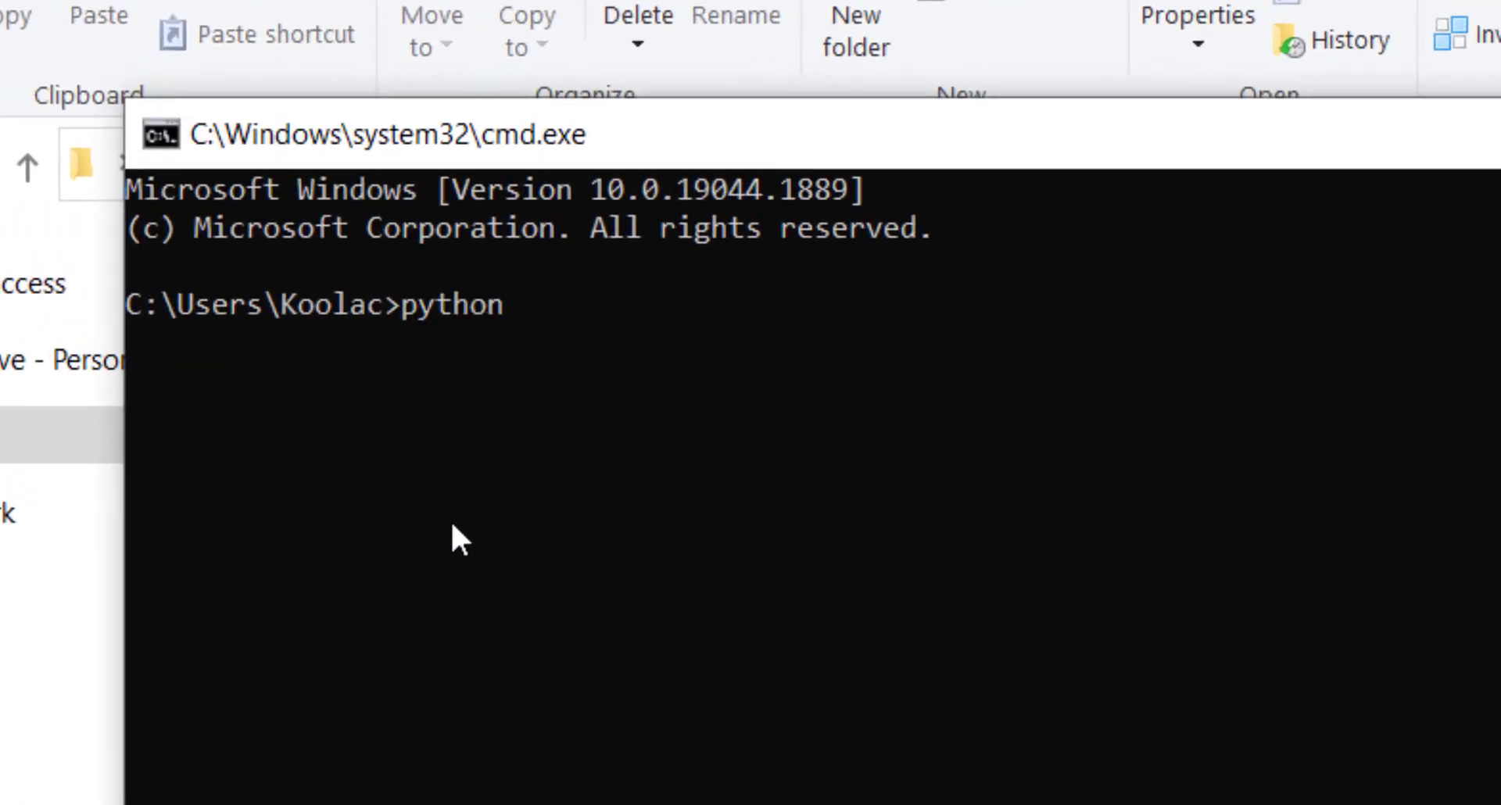
type("--version")
key("Return")
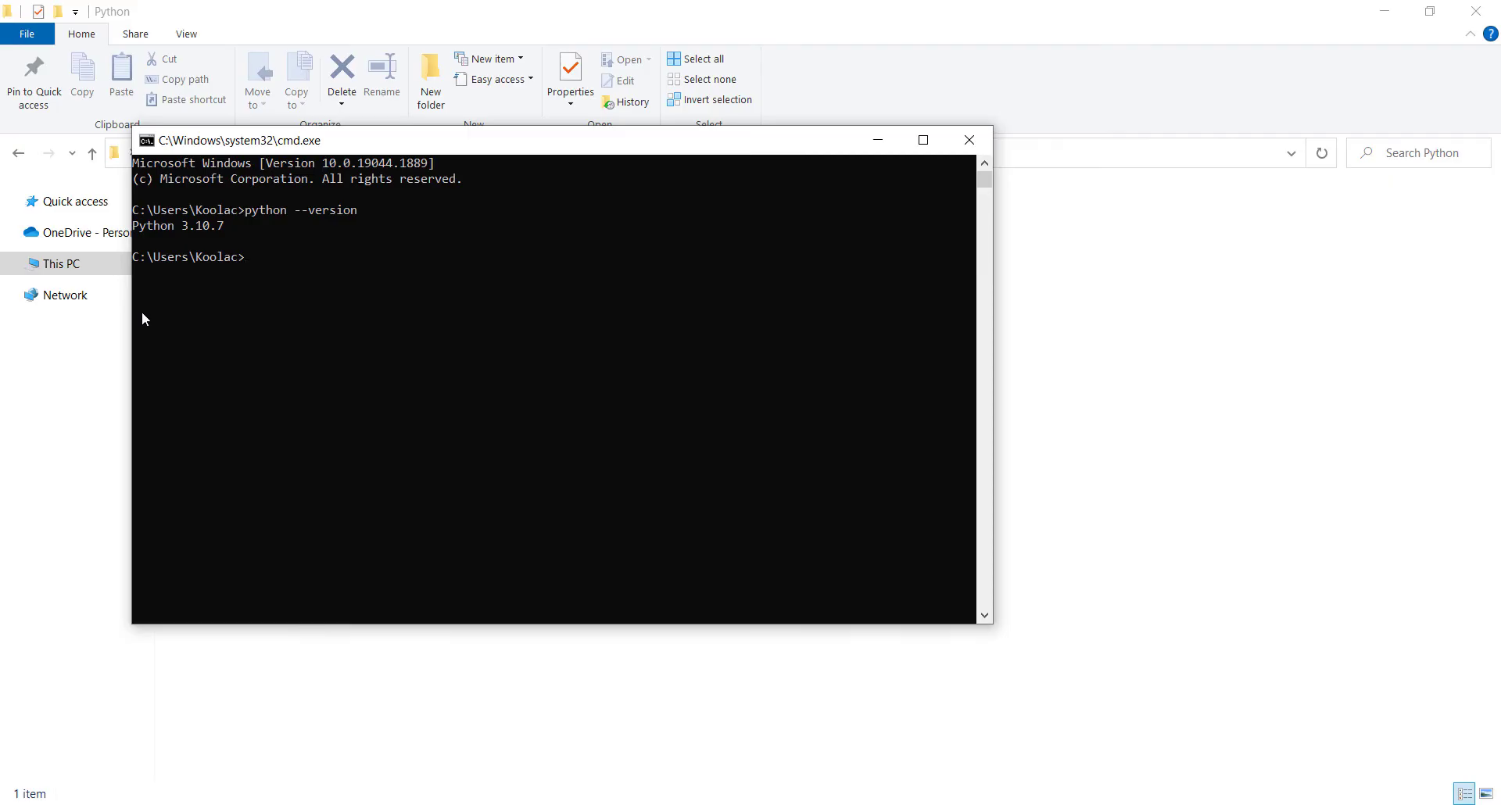
Start the python interpreter and evaluate print(5*8) giving 40 and 5+9 giving 14
type("python")
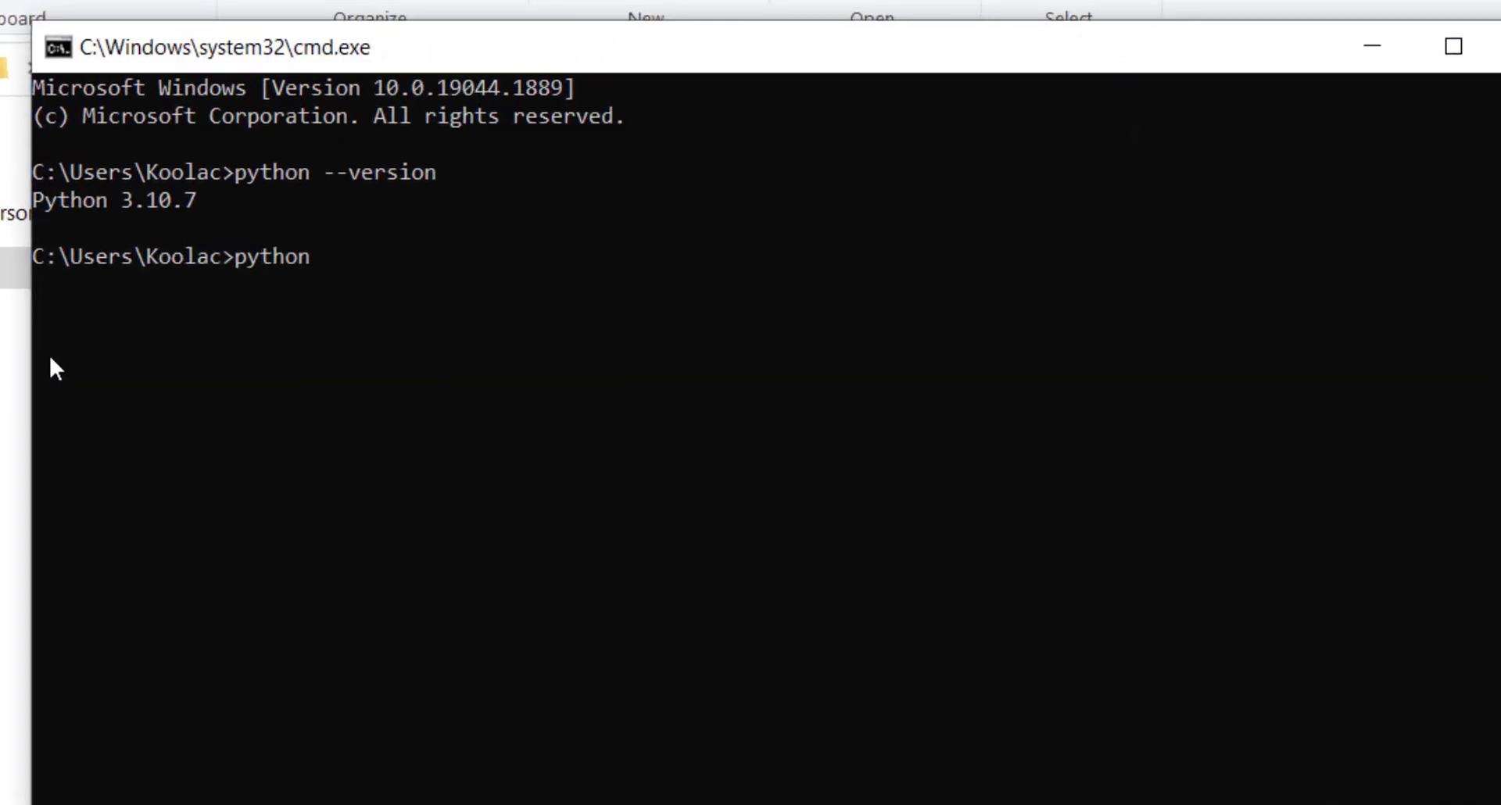
key("Return")
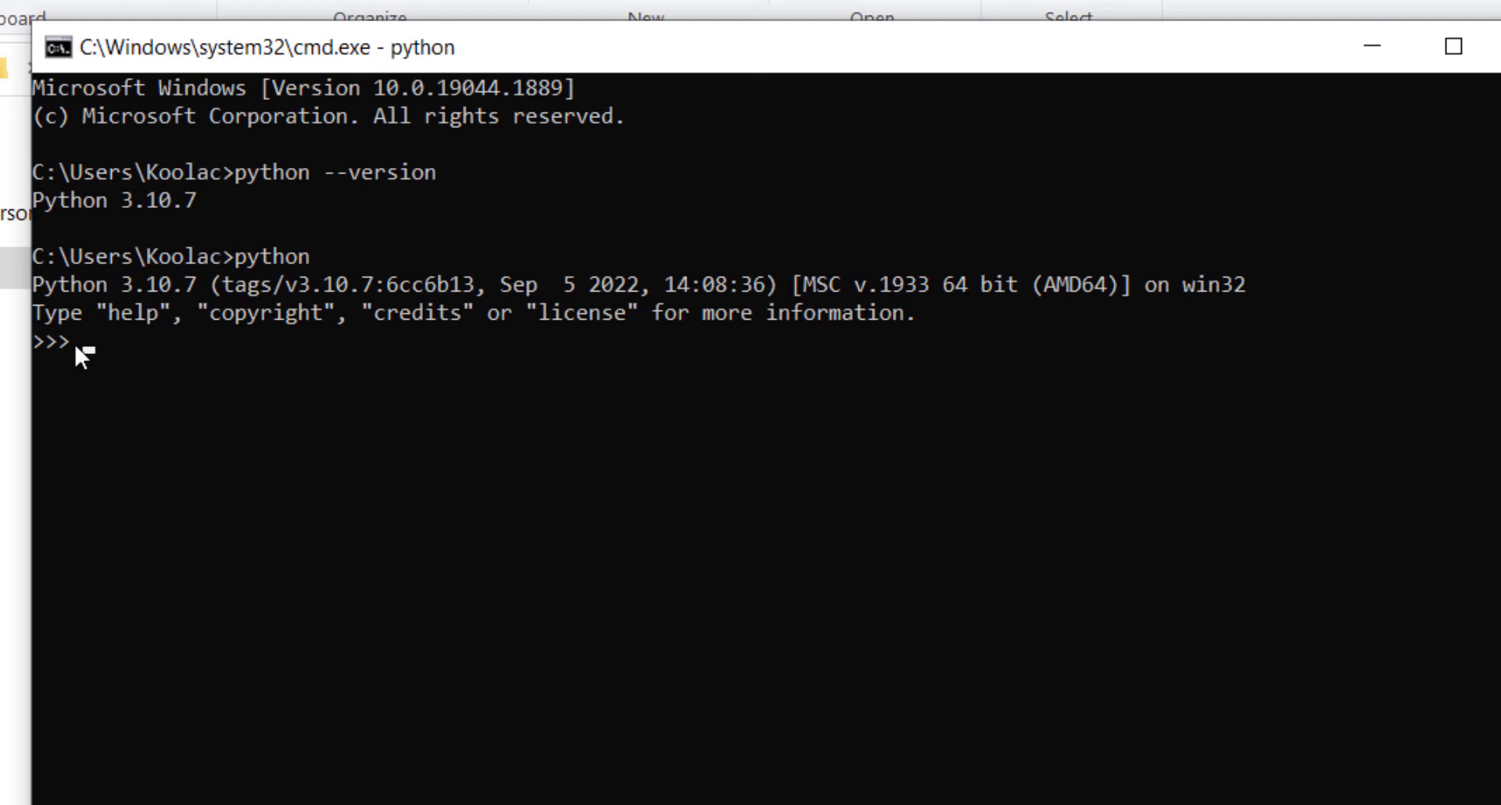
type("print()")
key("Left")
type("5*8")
key("Return")
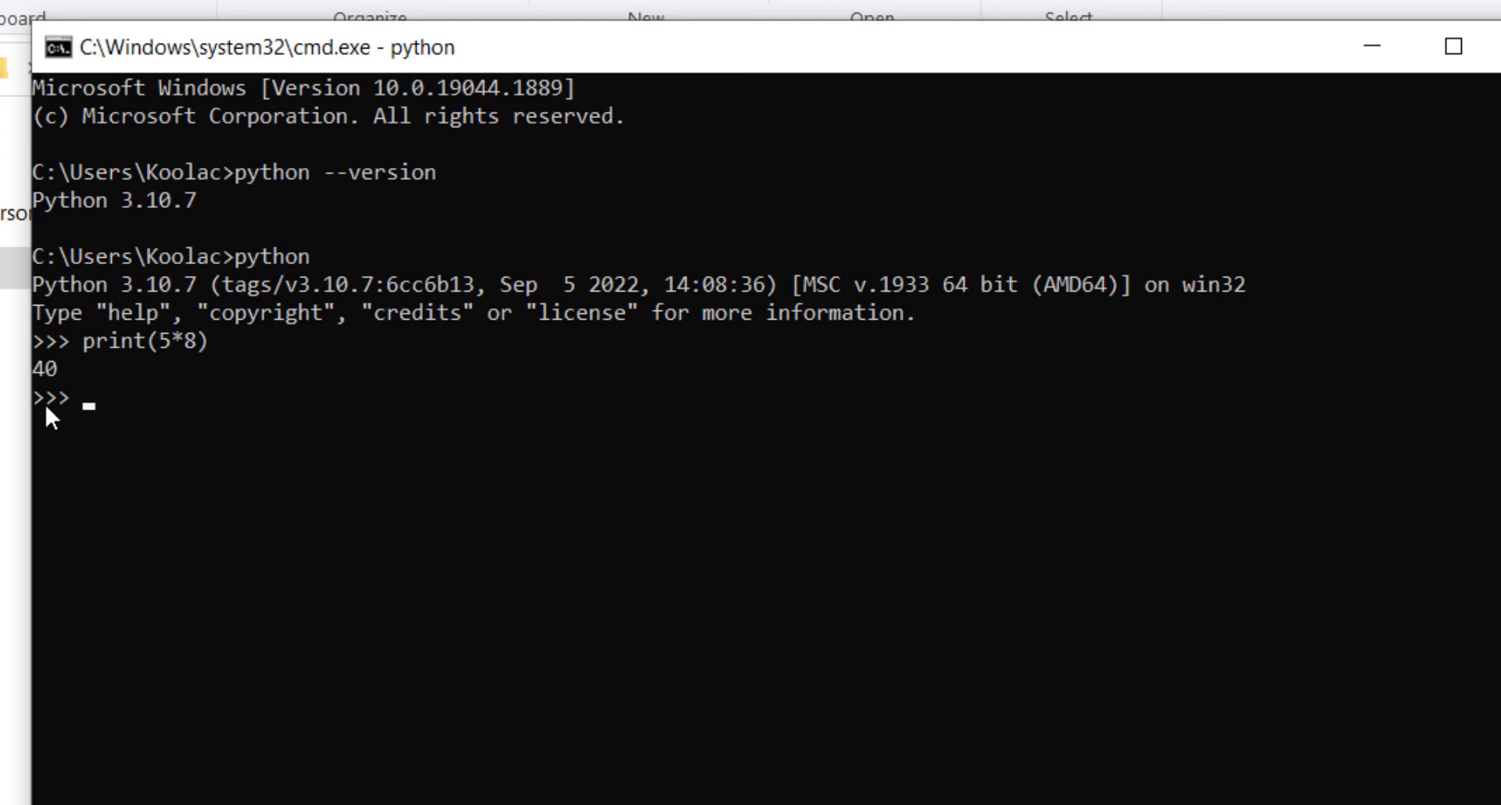
type("5+9")
key("Return")
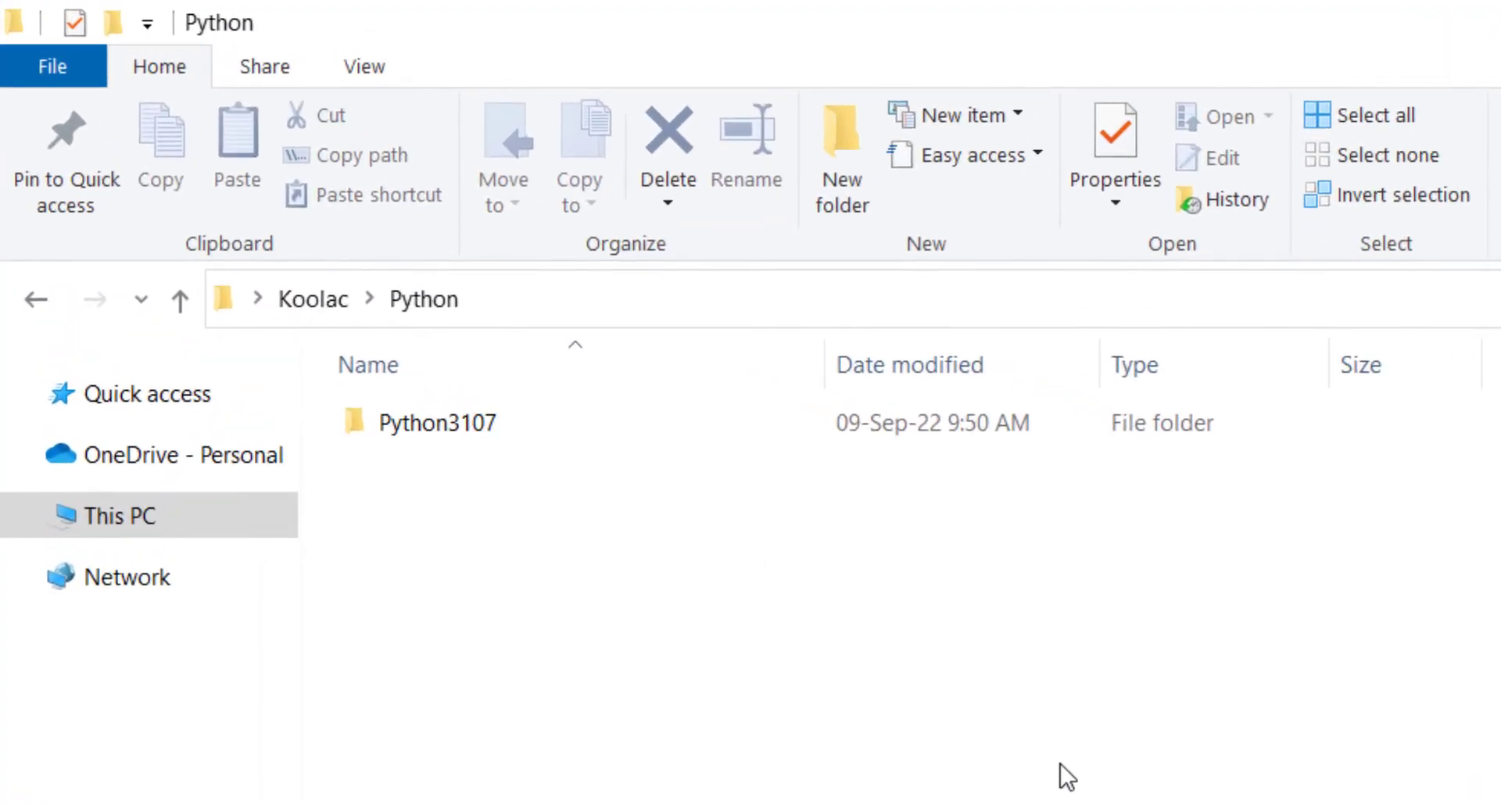
Go to the Python3107 install folder via the address bar and select python.exe
left_click(623, 299)
type("C:\\Users\\Koolac\\Python\\Python3107")
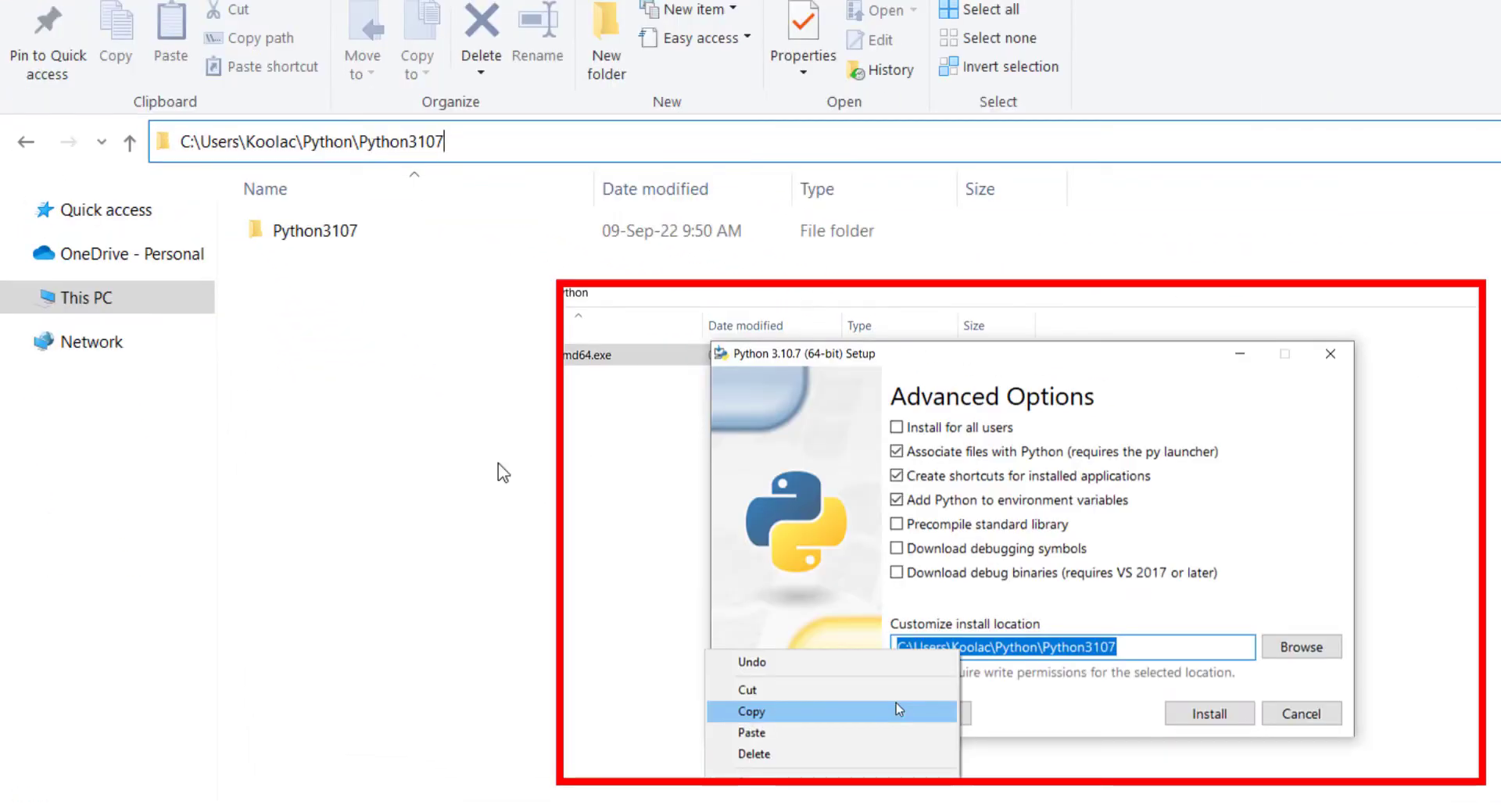
key("ctrl+a")
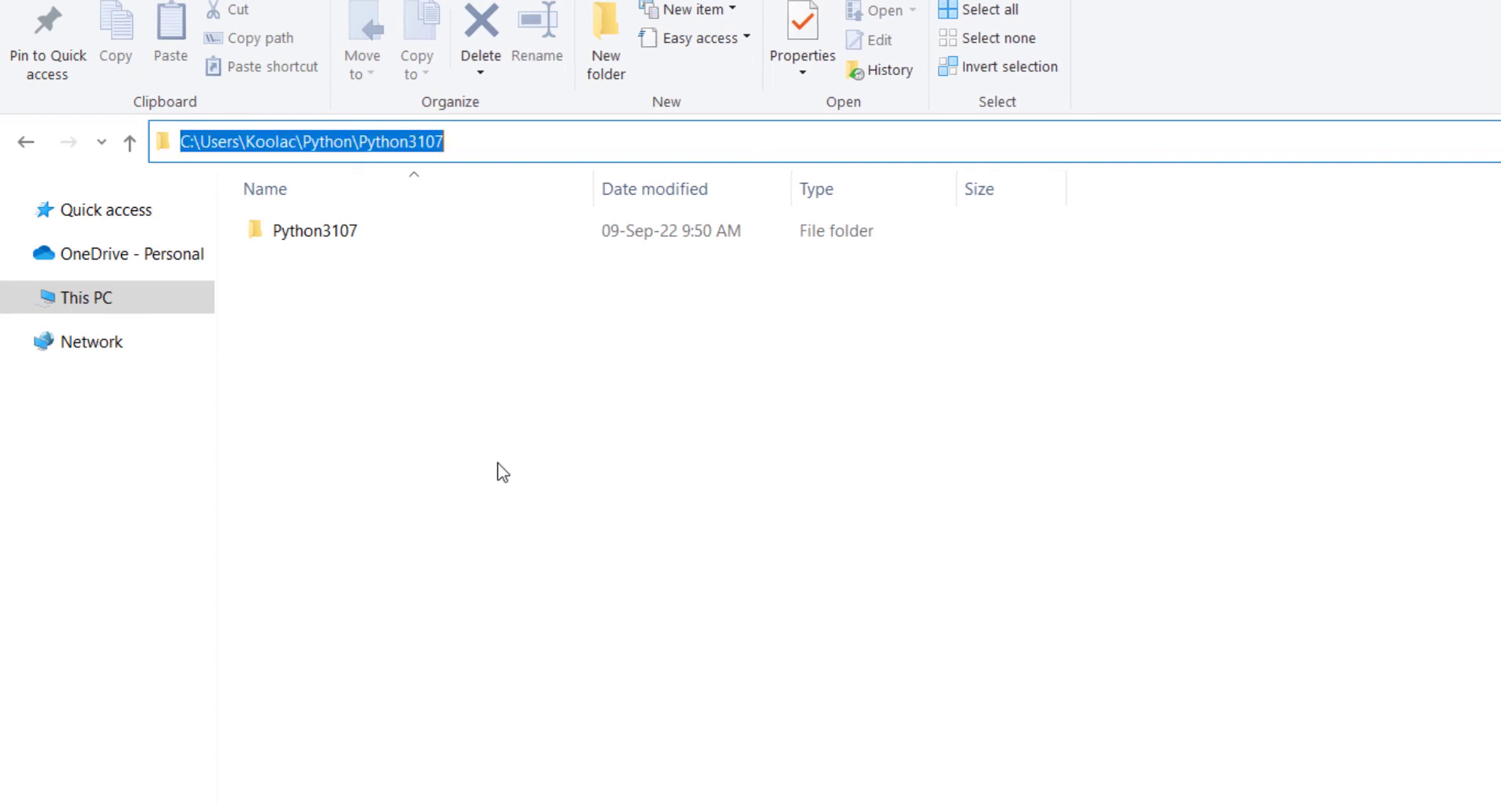
key("Return")
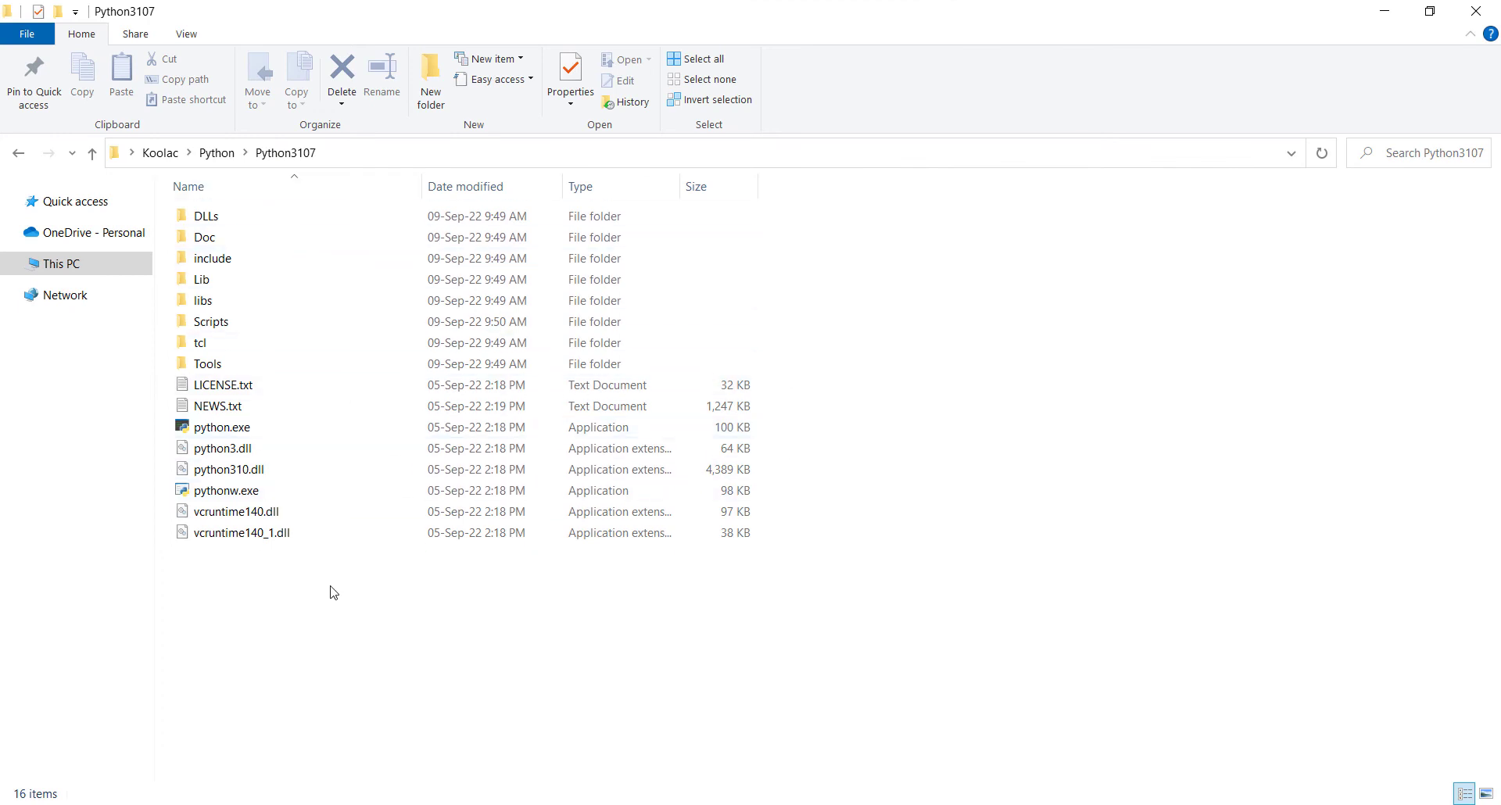
left_click(229, 431)
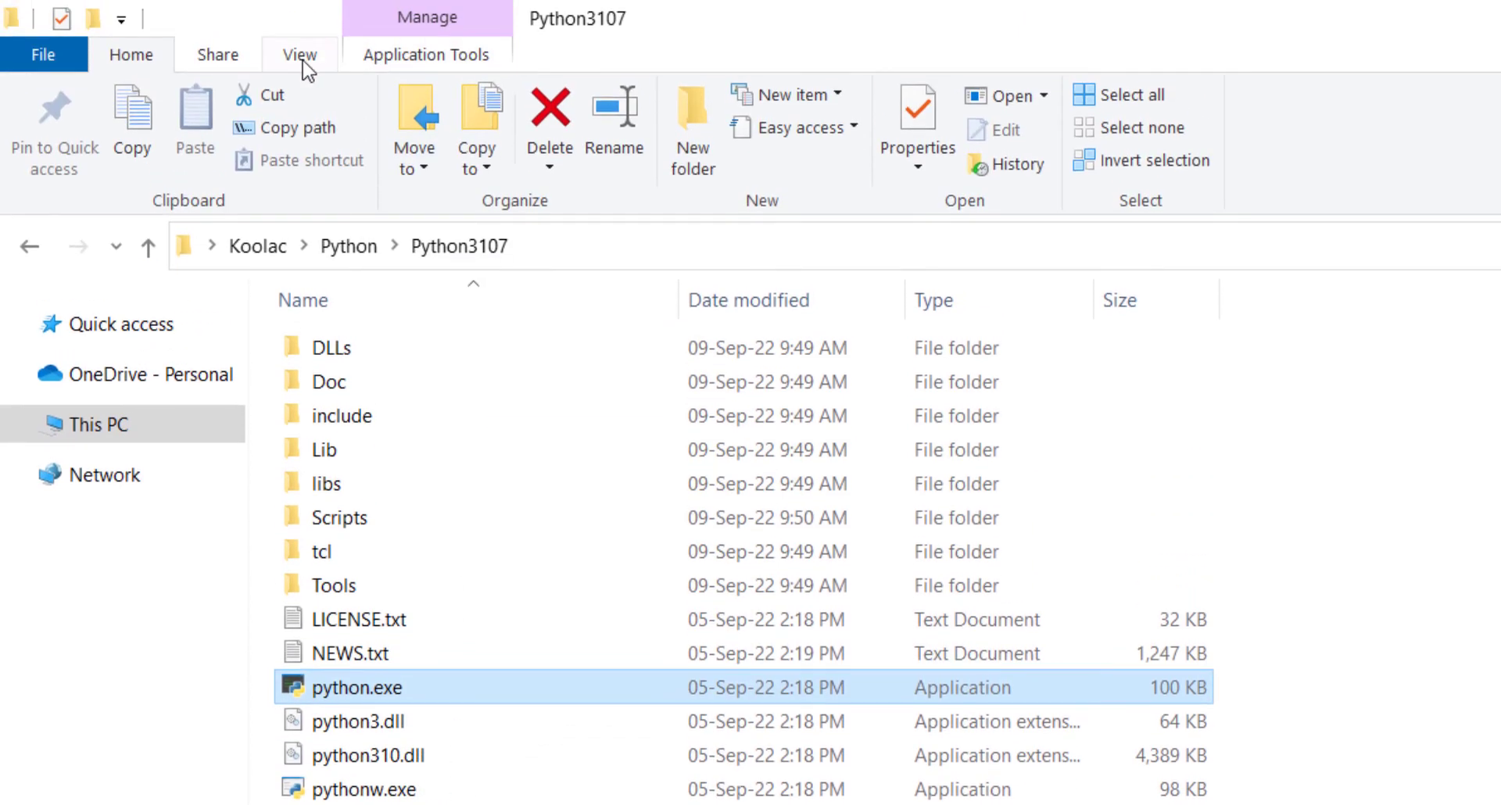
Turn File name extensions off and back on in the View options
left_click(306, 63)
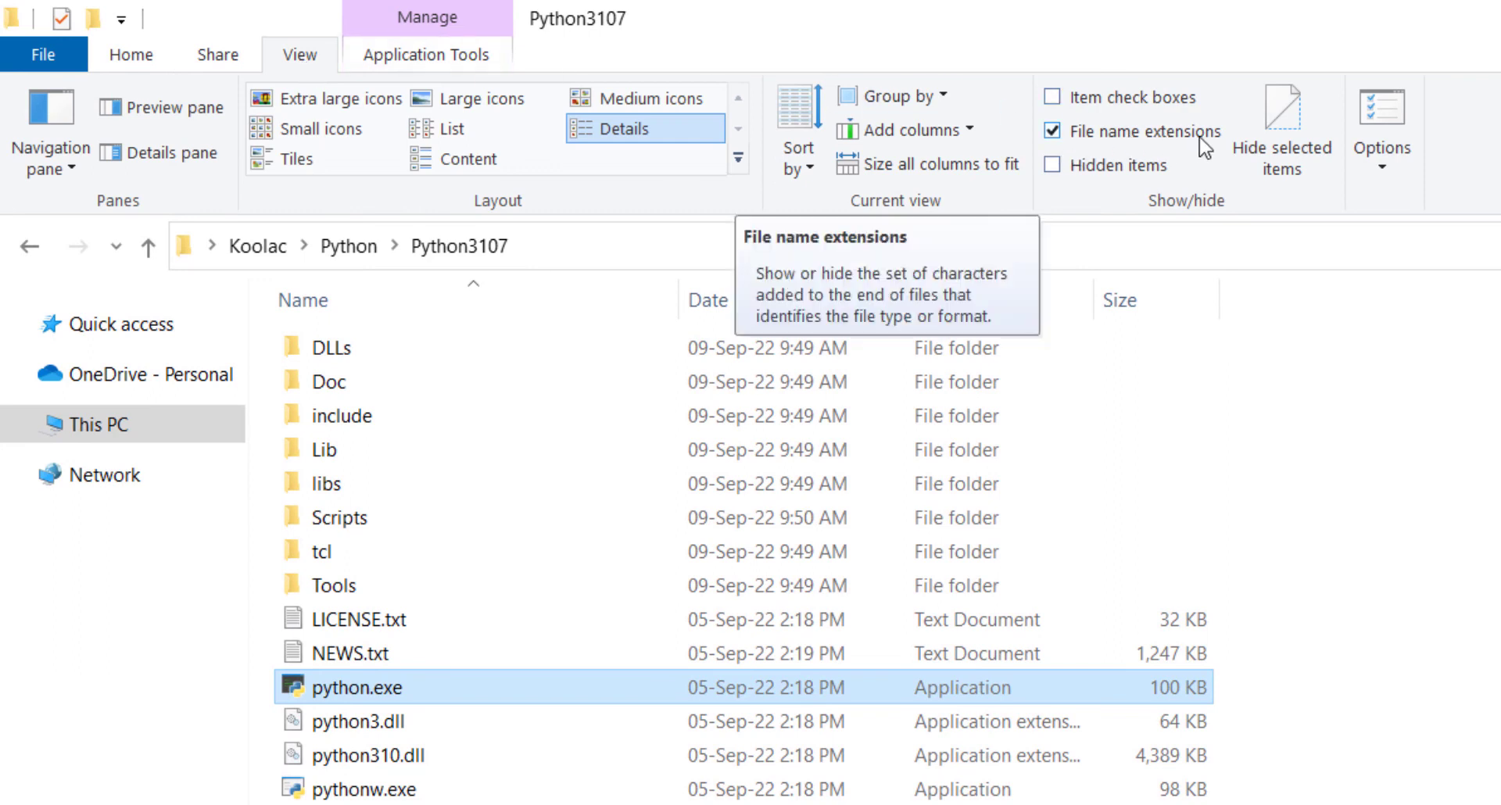
left_click(1080, 137)
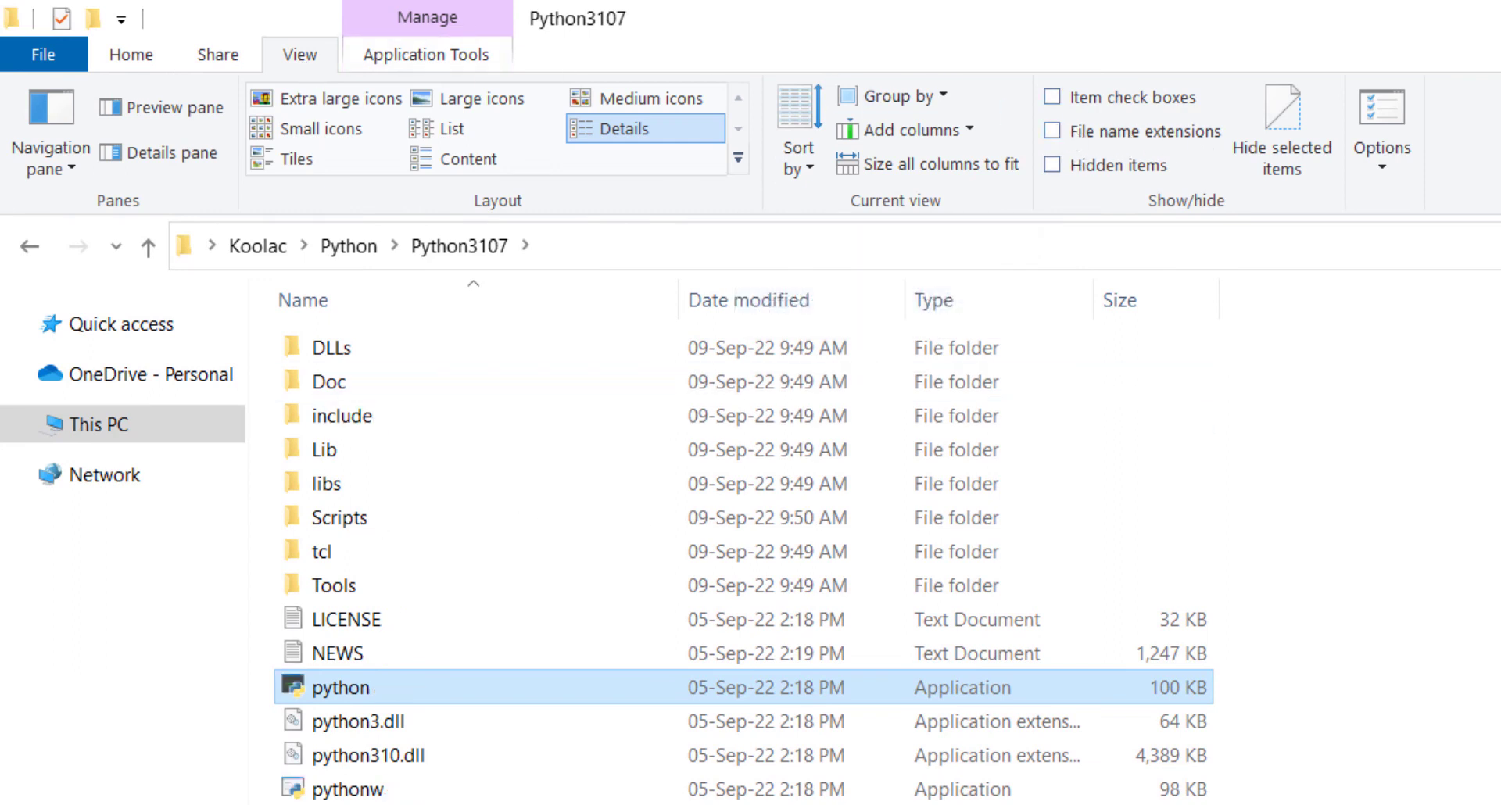
left_click(1101, 135)
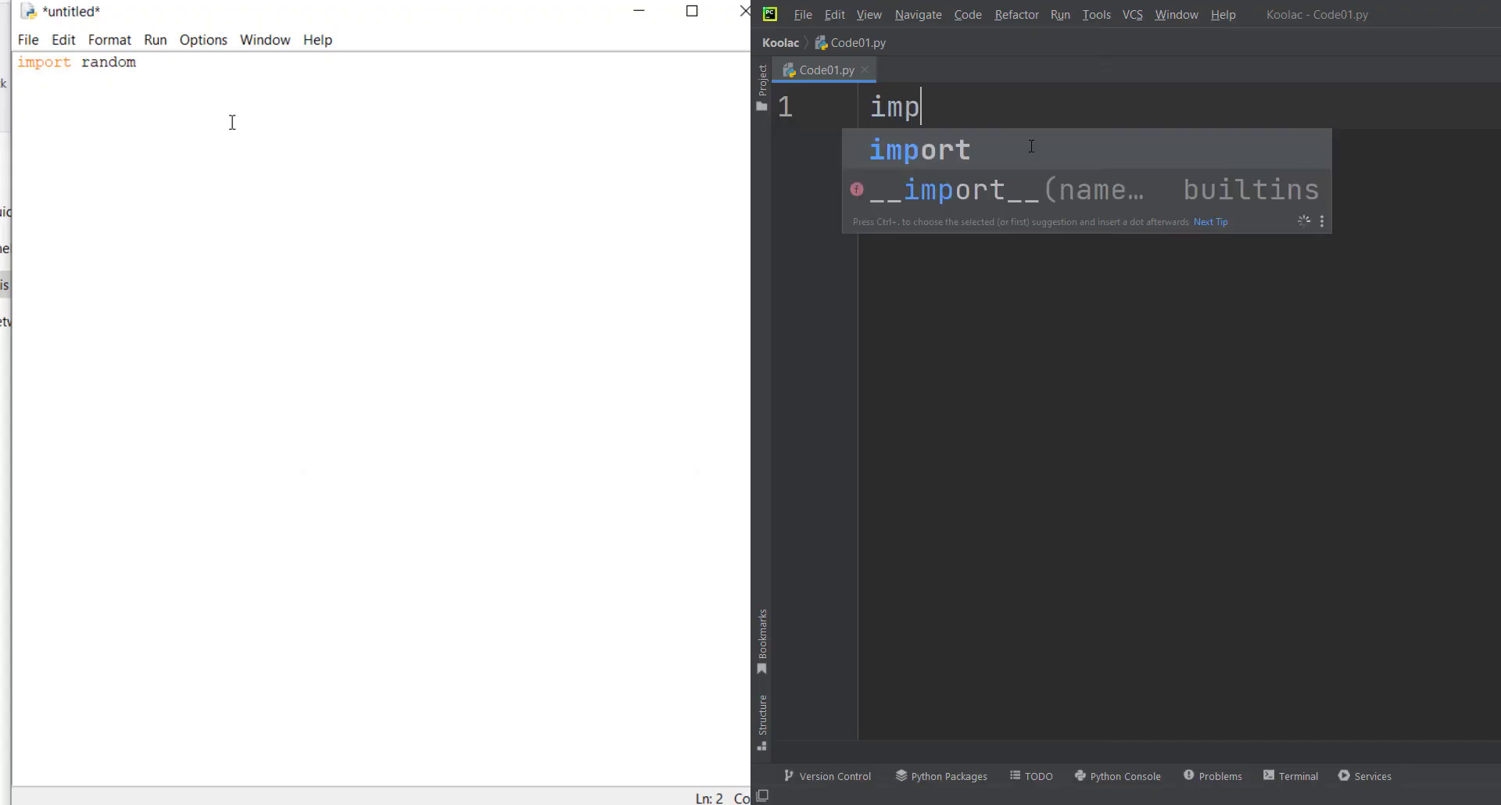
Write import random, x=[] and the for i in range(5): loop header
type("ort random")
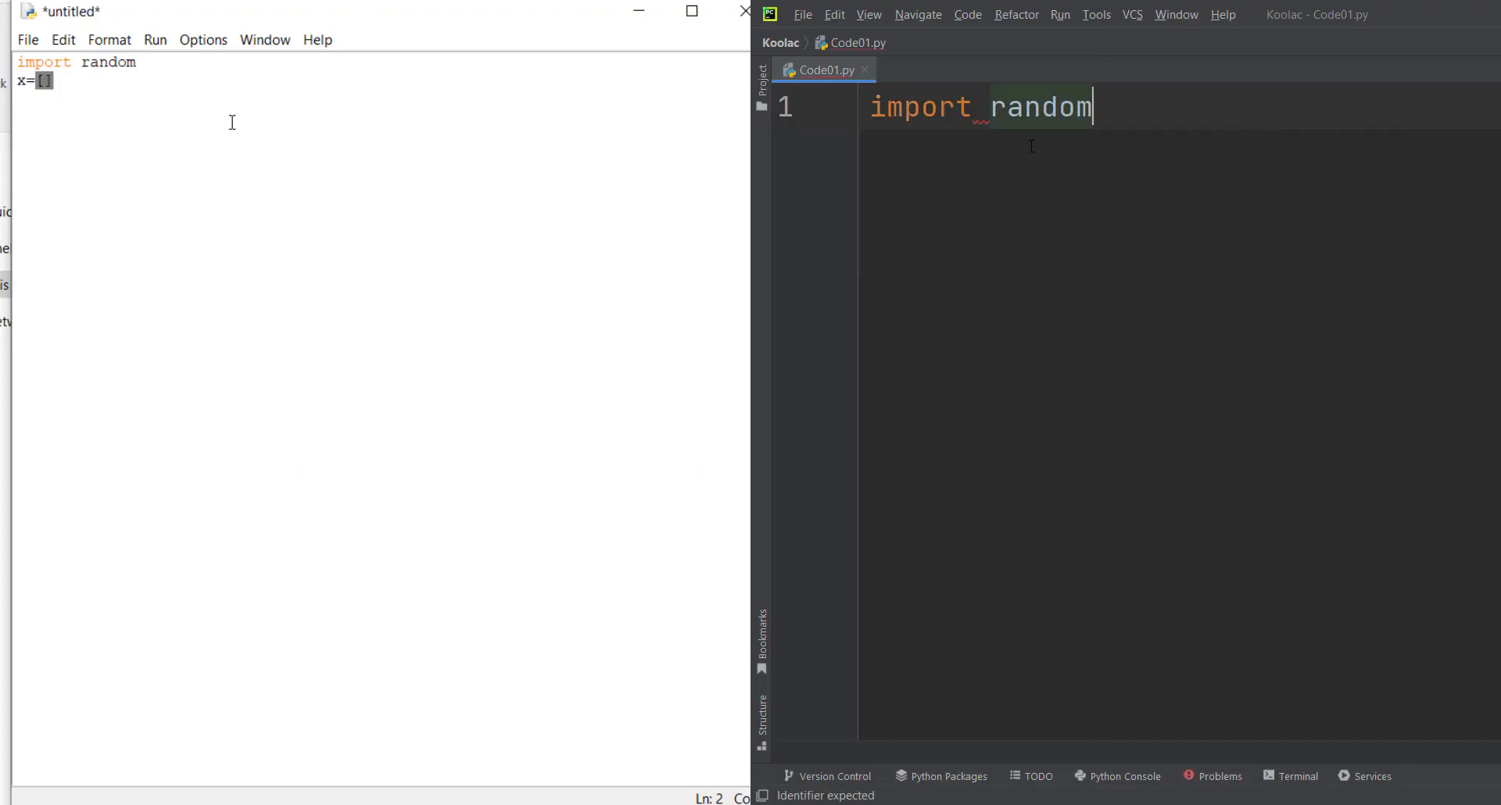
key("Return")
type("x=[]")
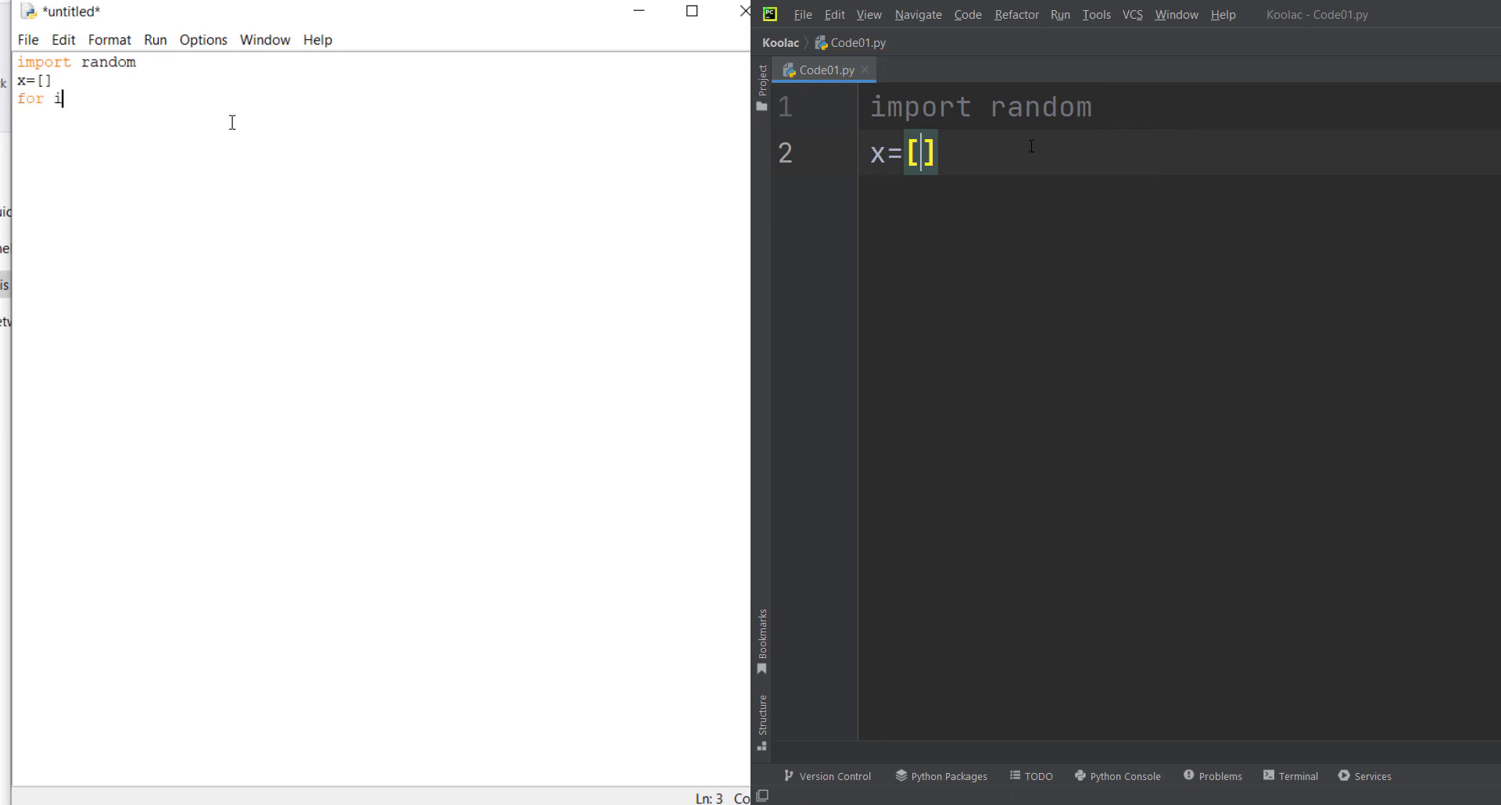
key("Return")
type("for i in range")
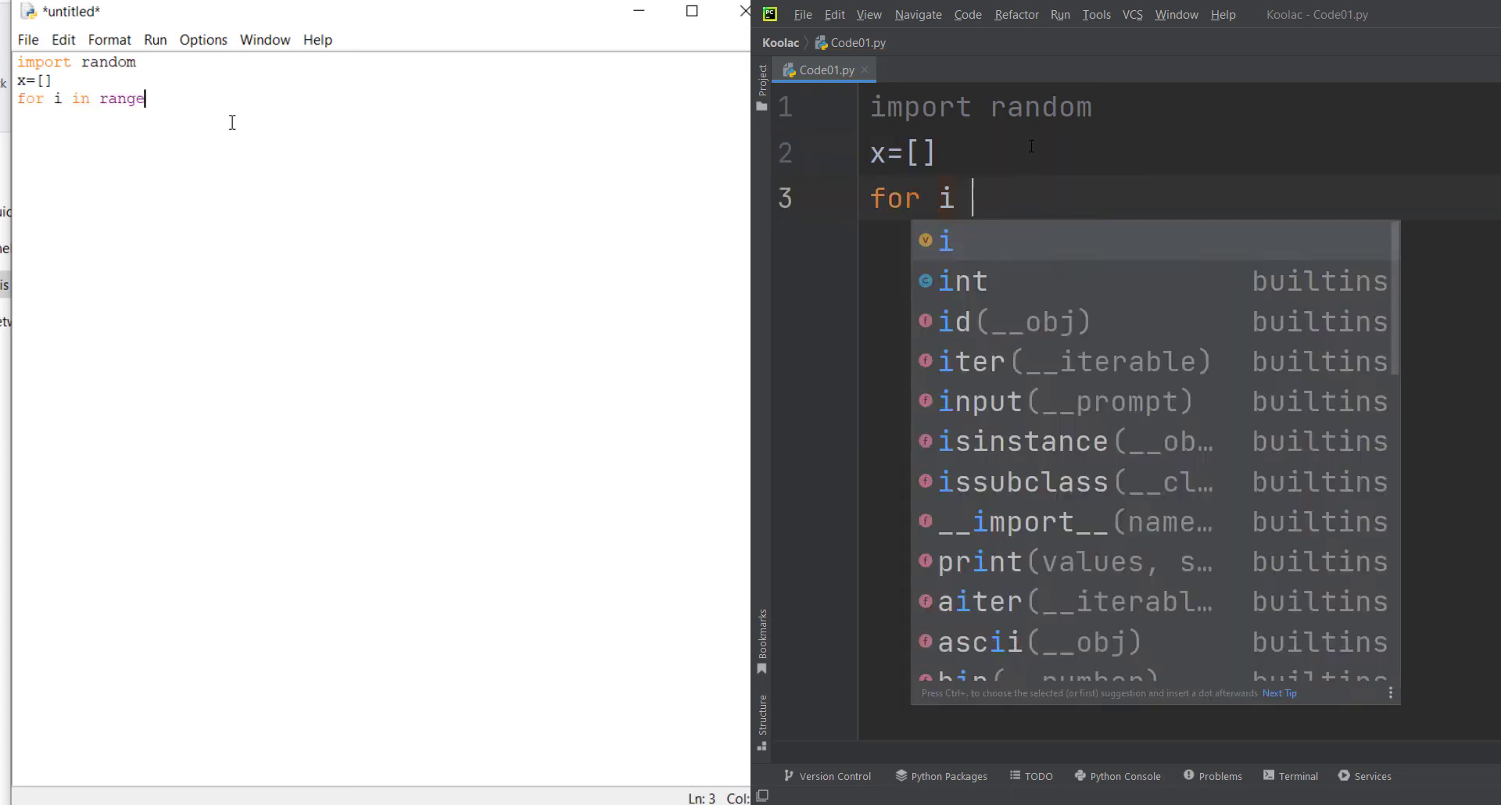
type("(5):")
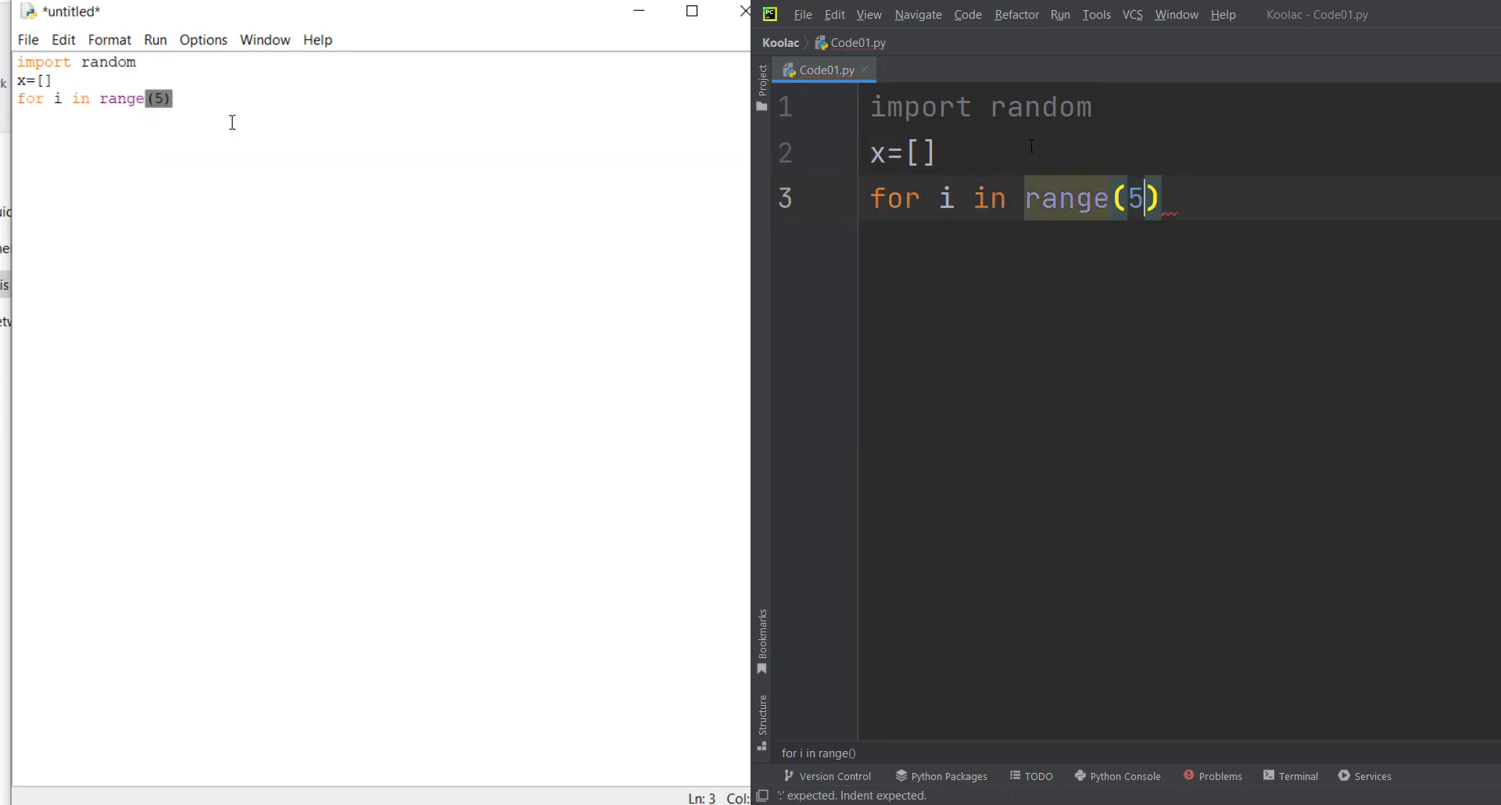
key("Return")
Add the x.append(random.randint(1,6)) loop body via autocomplete, then print(x) outside the loop
type("x.append(")
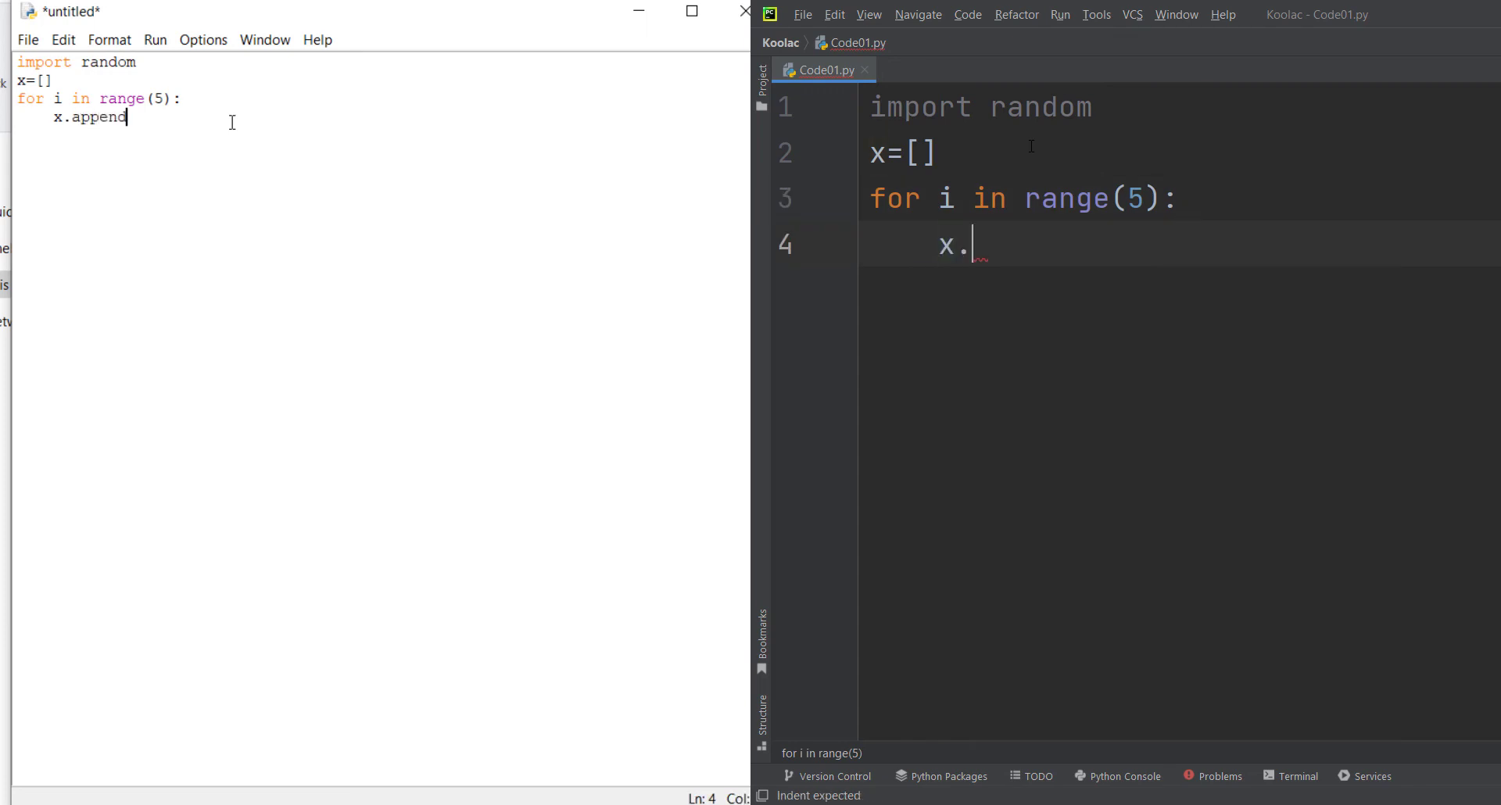
type("random.ran")
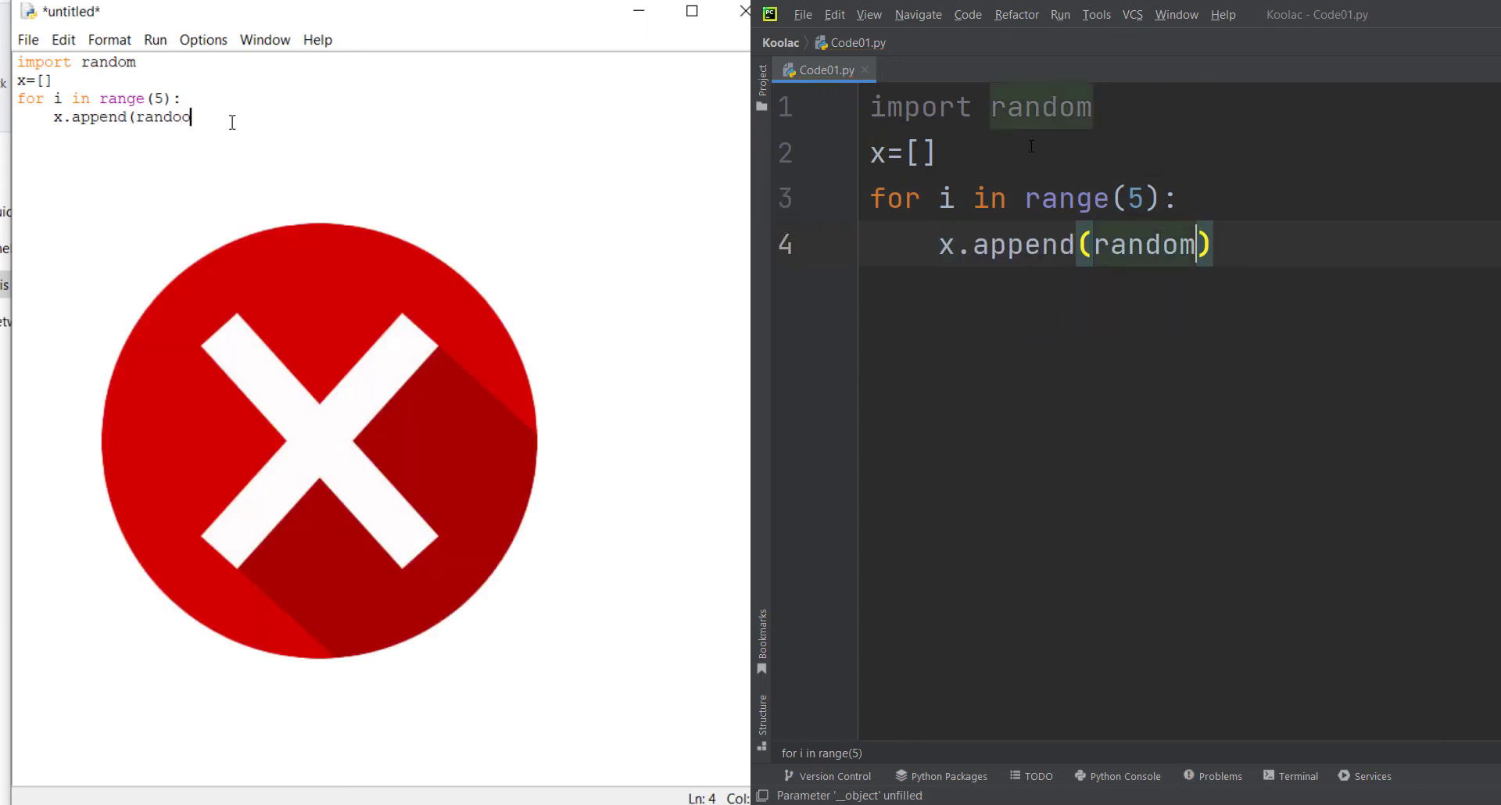
key("Down")
key("Return")
type("(1,6))")
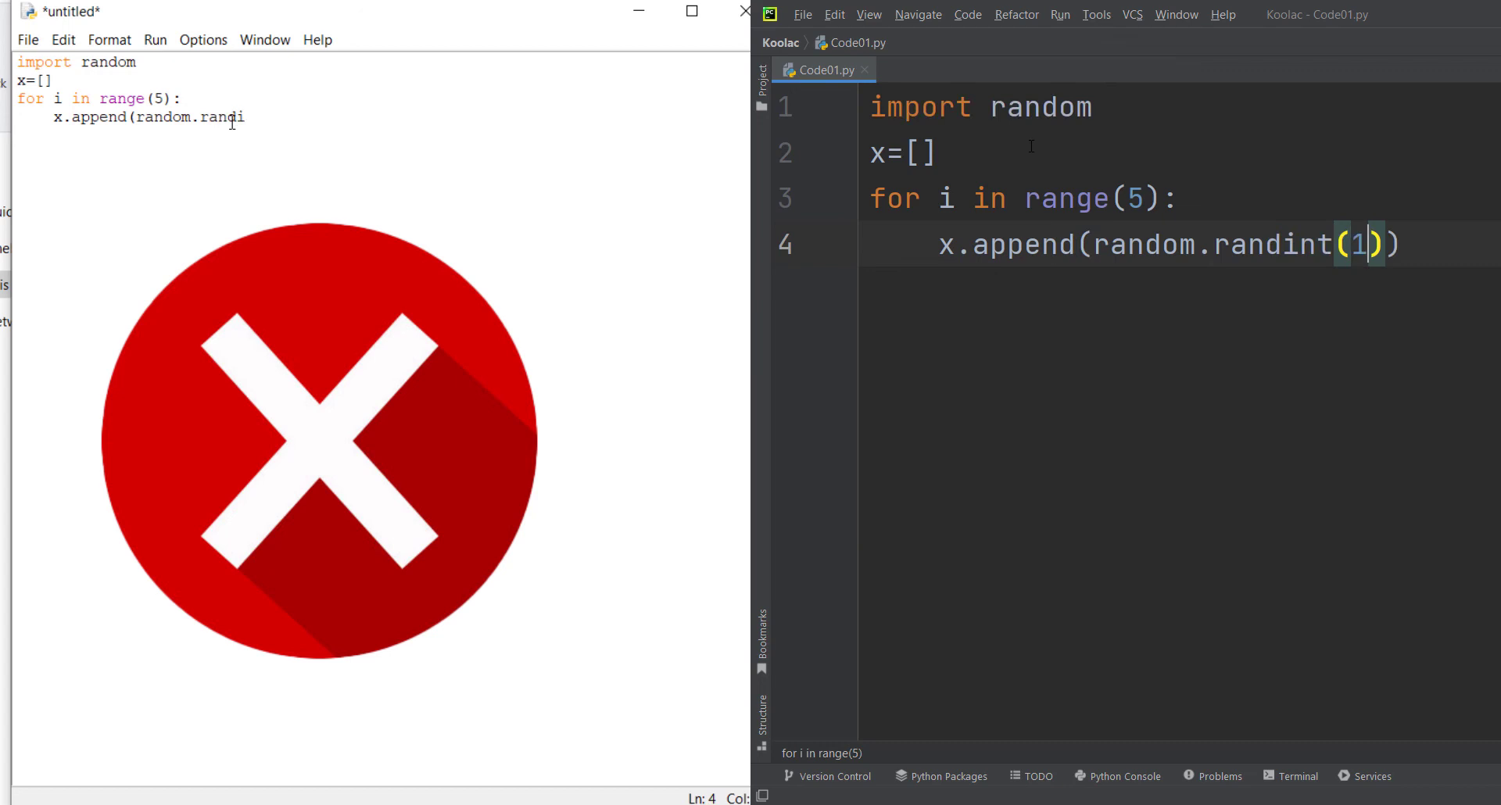
key("Return")
key("BackSpace")
type("print(x)")
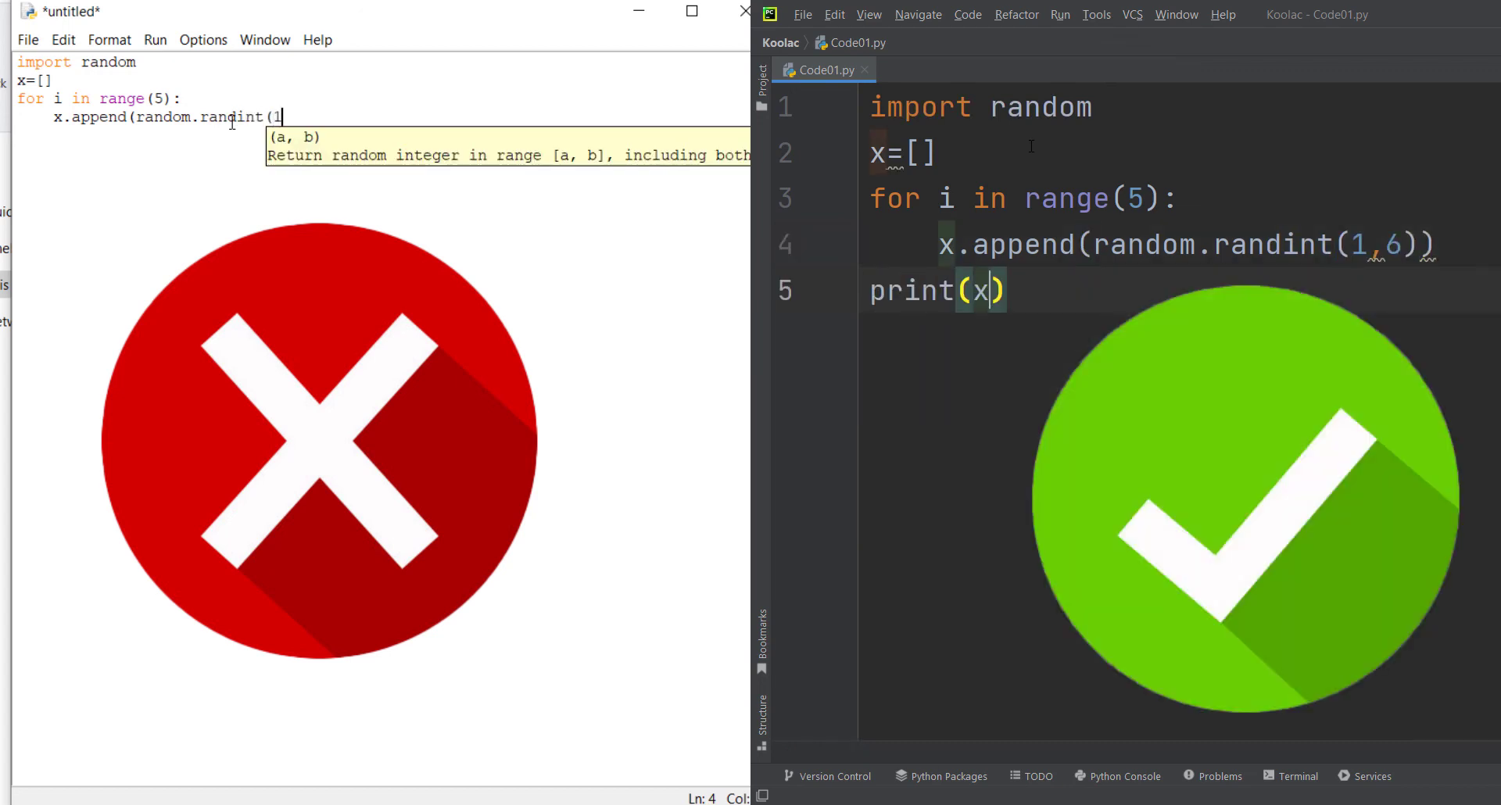
In IDLE, finish the append line and begin the unindented print(x) call
key("Return")
type("))")
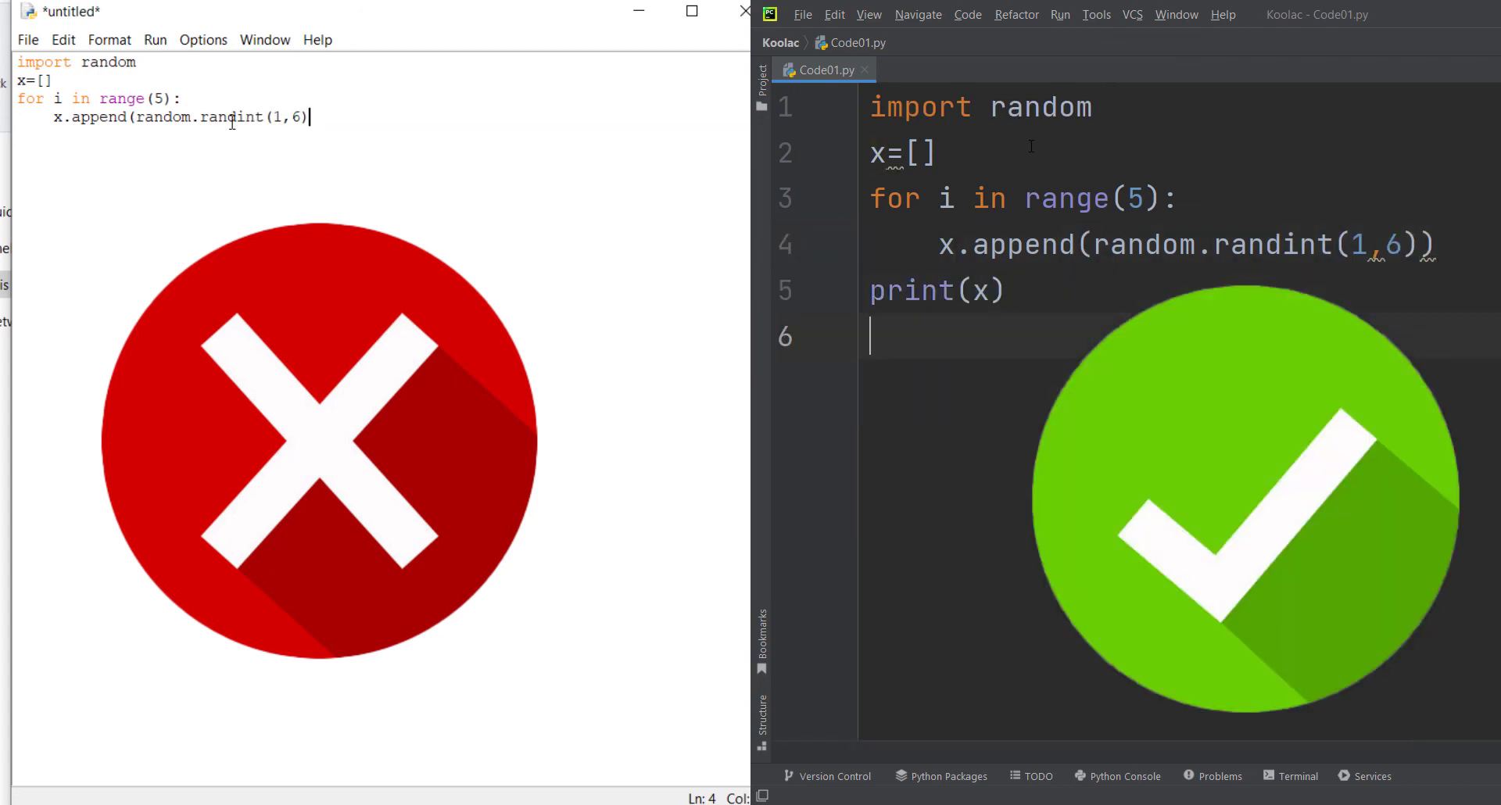
key("Return")
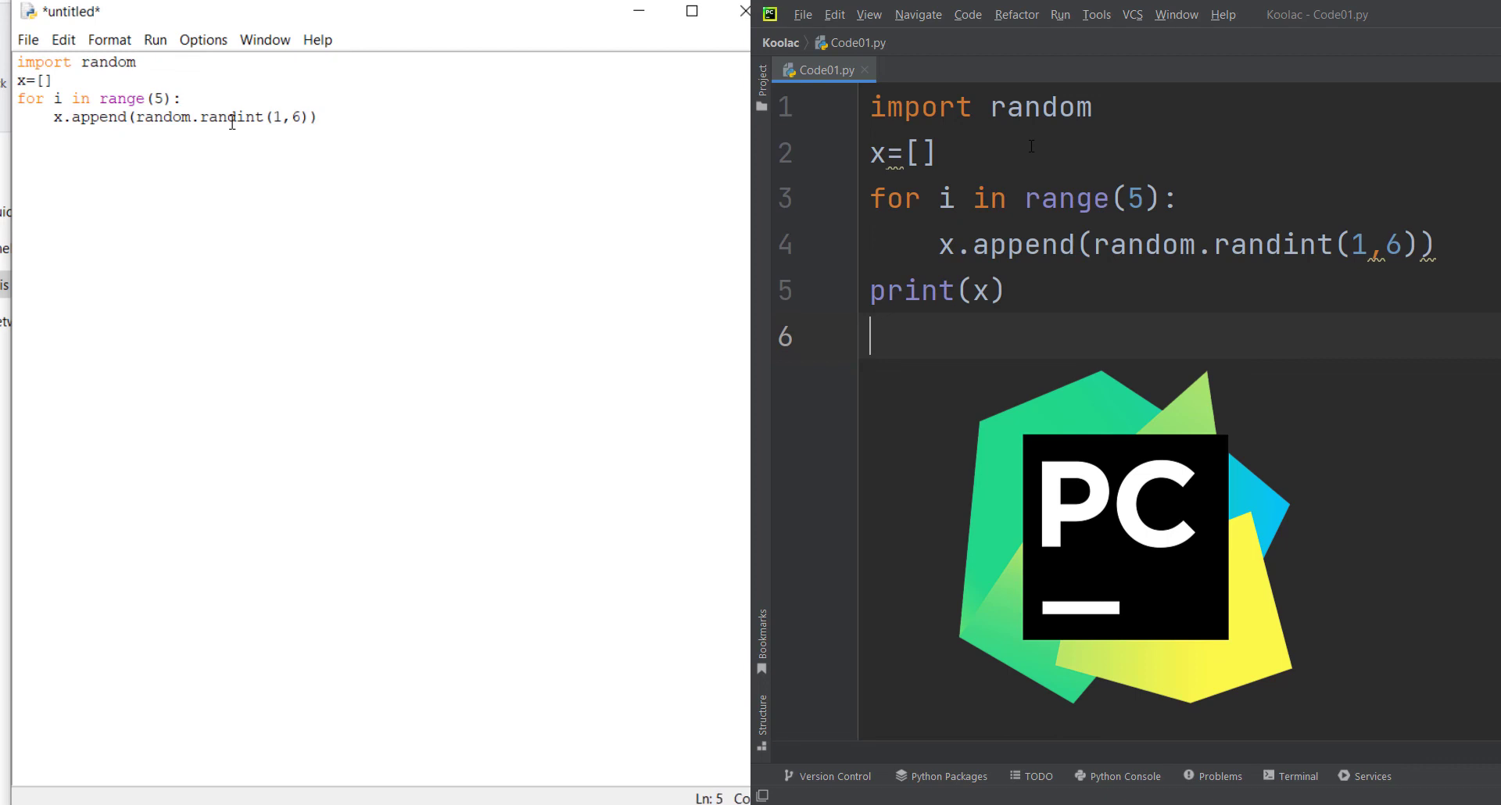
type("print(")
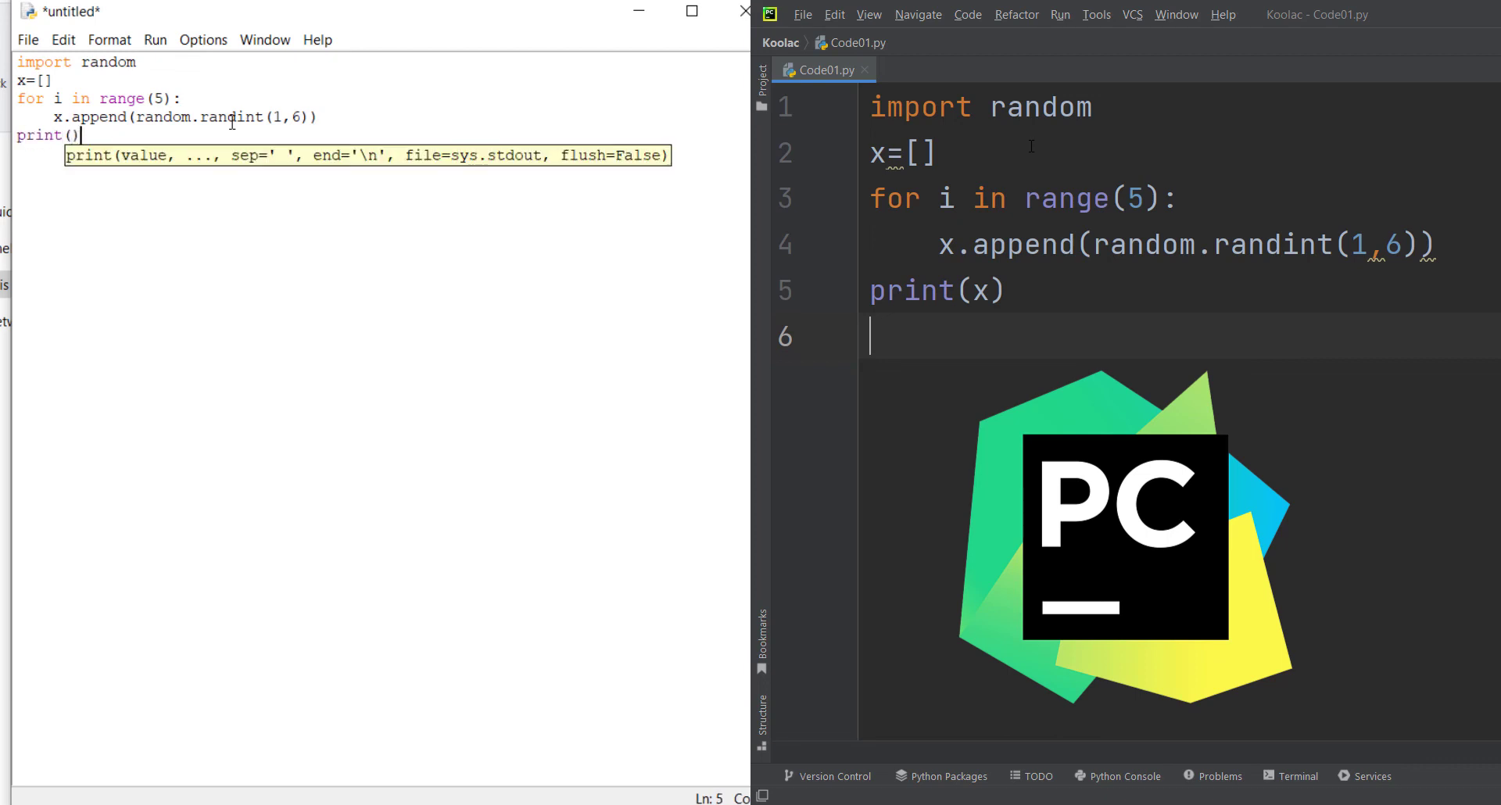
type(")")
key("Left")
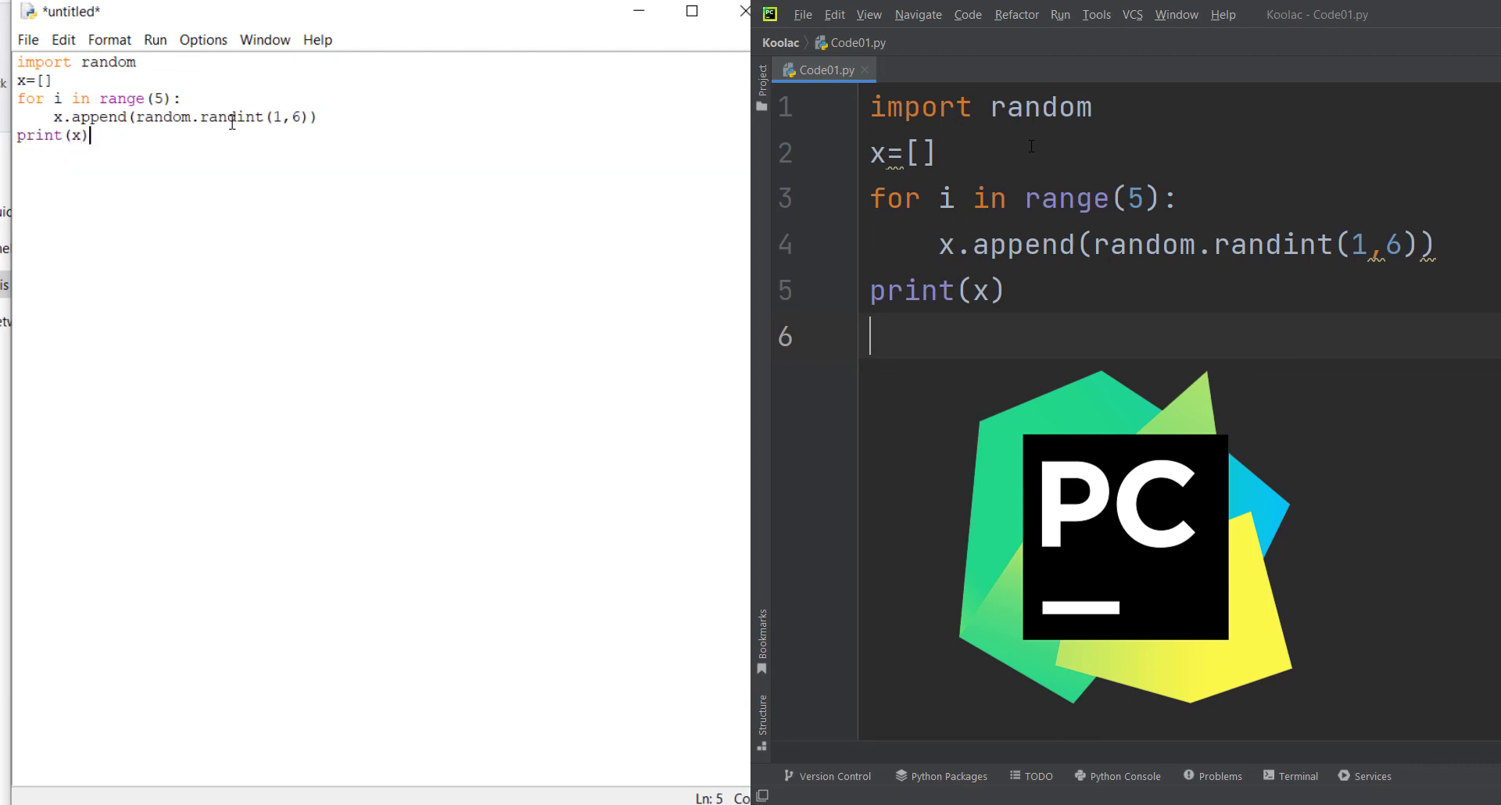